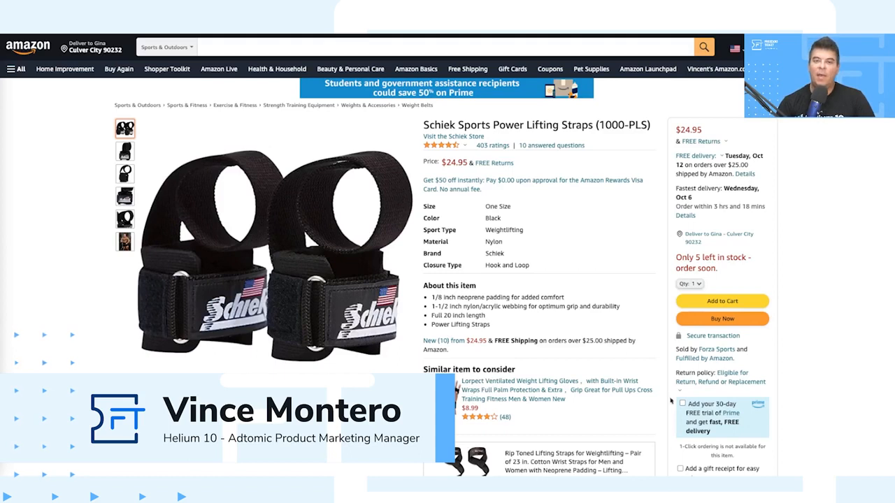
Examine where sponsored ads appear on the Schiek Power Lifting Straps product page, beneath the bullet points and the Buy Box
scroll(614, 279, "down", 1)
scroll(613, 279, "down", 1)
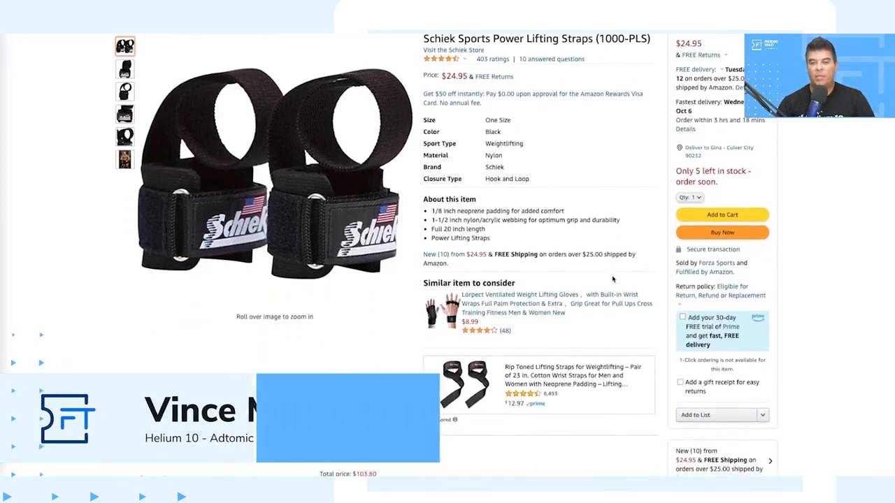
scroll(600, 240, "down", 2)
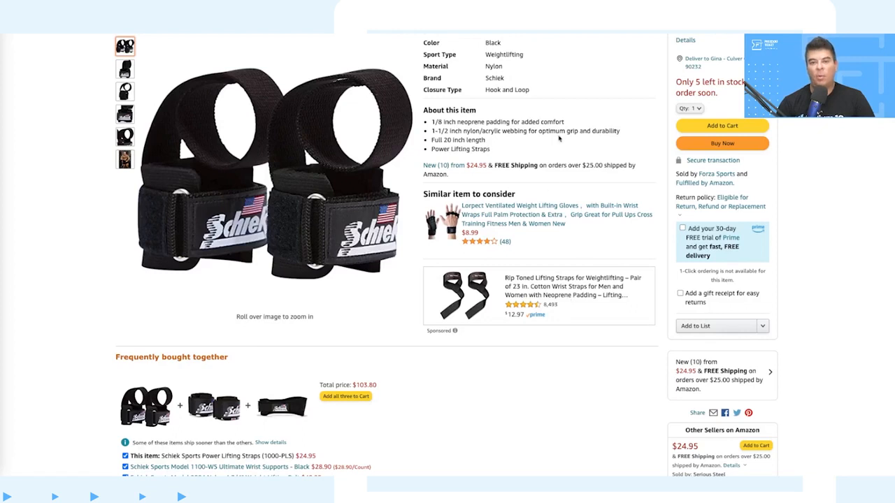
scroll(560, 290, "down", 1)
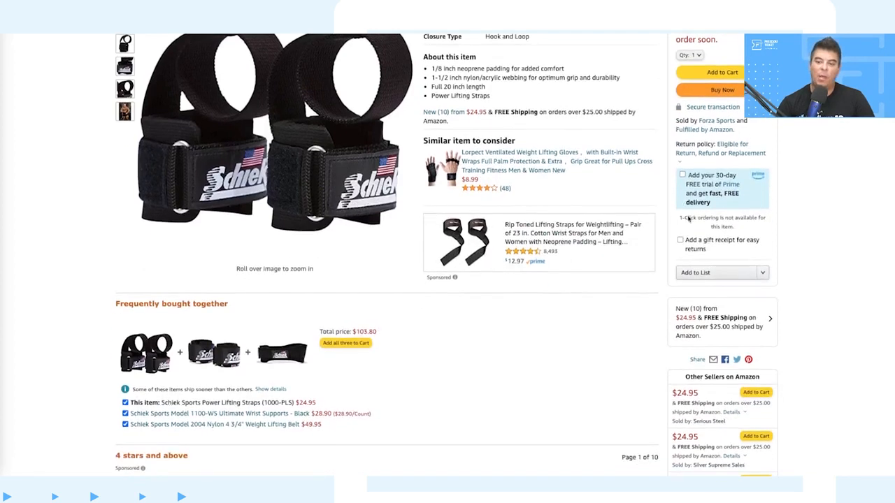
scroll(560, 291, "down", 3)
scroll(706, 408, "down", 1)
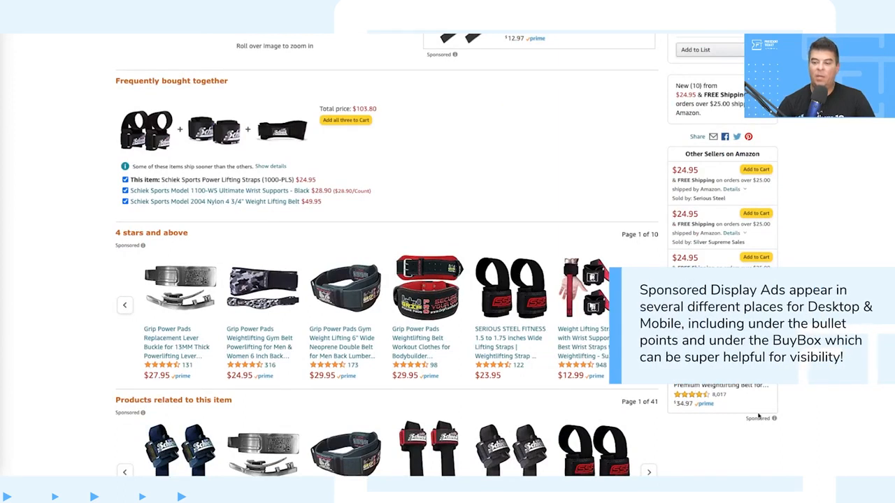
scroll(476, 253, "up", 3)
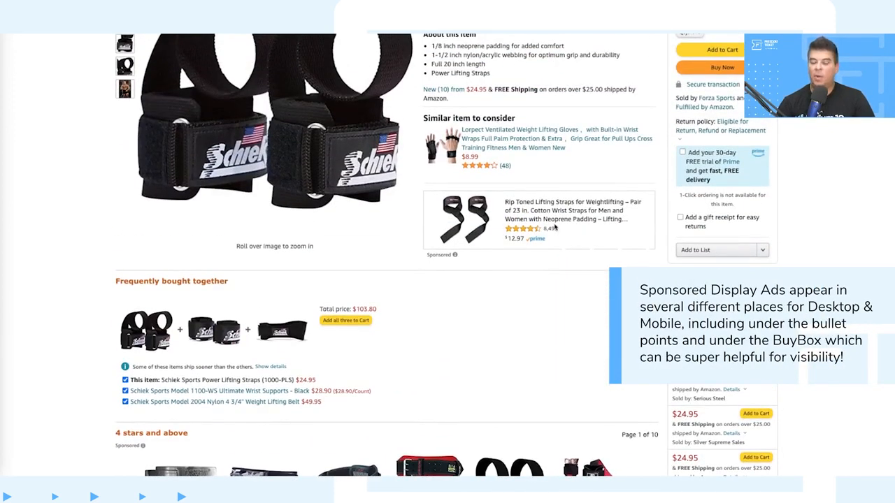
scroll(555, 227, "up", 3)
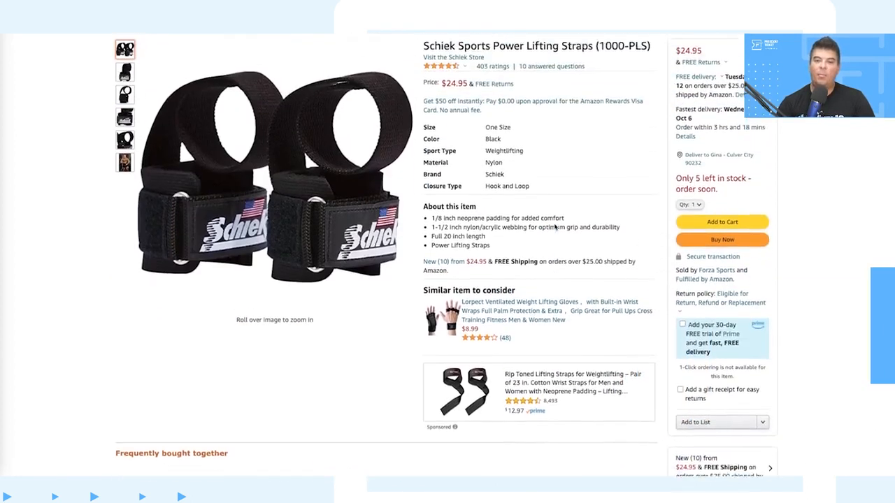
scroll(554, 227, "up", 1)
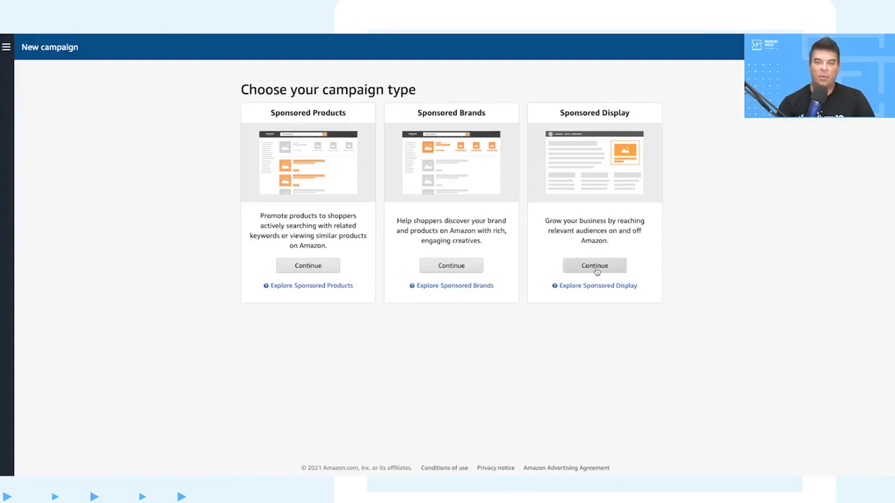
Start a new Sponsored Display campaign and name it "Scheik - WW - SD - Product"
left_click(594, 271)
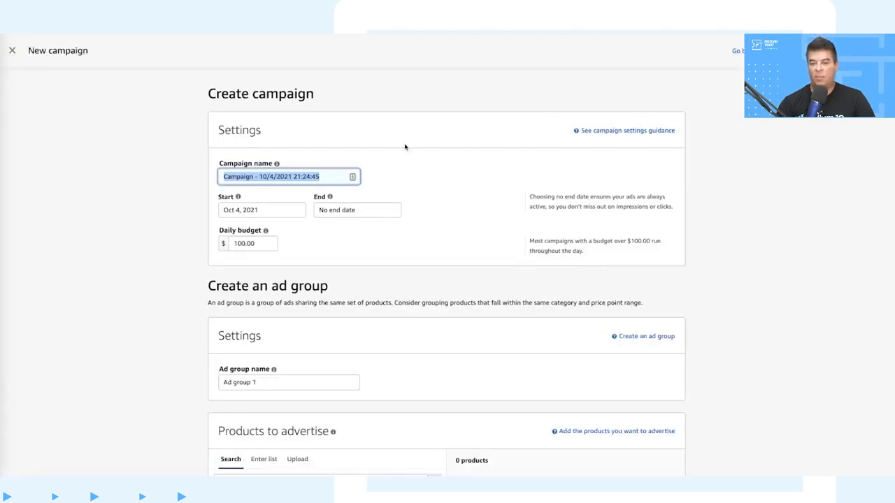
left_click(328, 175)
key("BackSpace")
key("BackSpace")
key("BackSpace")
key("BackSpace")
key("BackSpace")
key("BackSpace")
key("BackSpace")
key("BackSpace")
key("BackSpace")
key("BackSpace")
key("BackSpace")
key("BackSpace")
key("BackSpace")
key("BackSpace")
key("BackSpace")
key("BackSpace")
key("BackSpace")
key("BackSpace")
key("BackSpace")
key("BackSpace")
key("BackSpace")
key("BackSpace")
key("BackSpace")
key("BackSpace")
key("BackSpace")
key("BackSpace")
key("BackSpace")
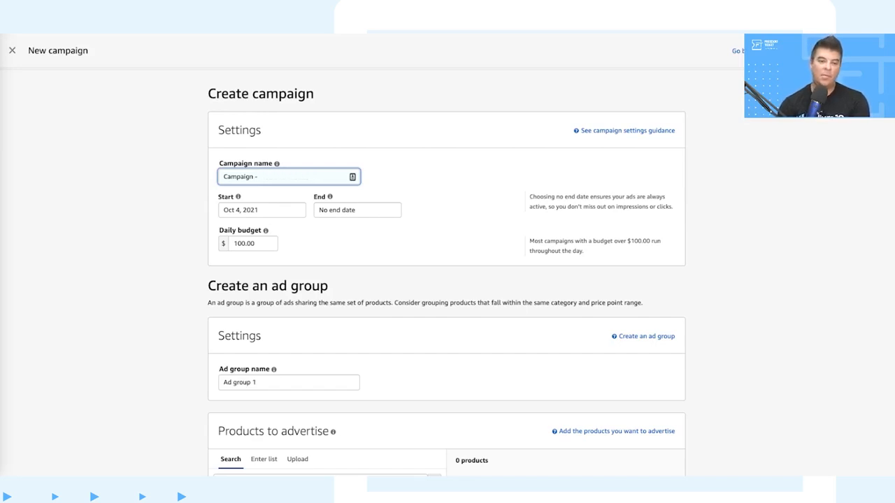
key("BackSpace")
key("BackSpace")
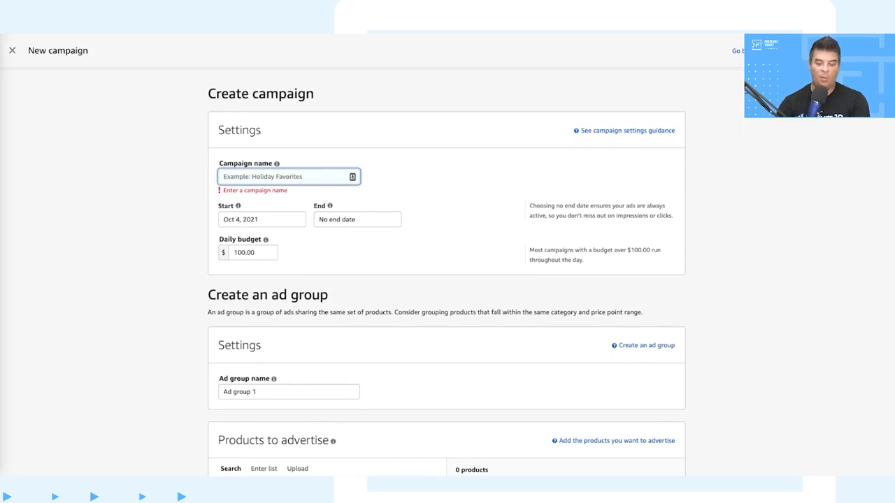
type("Sciek")
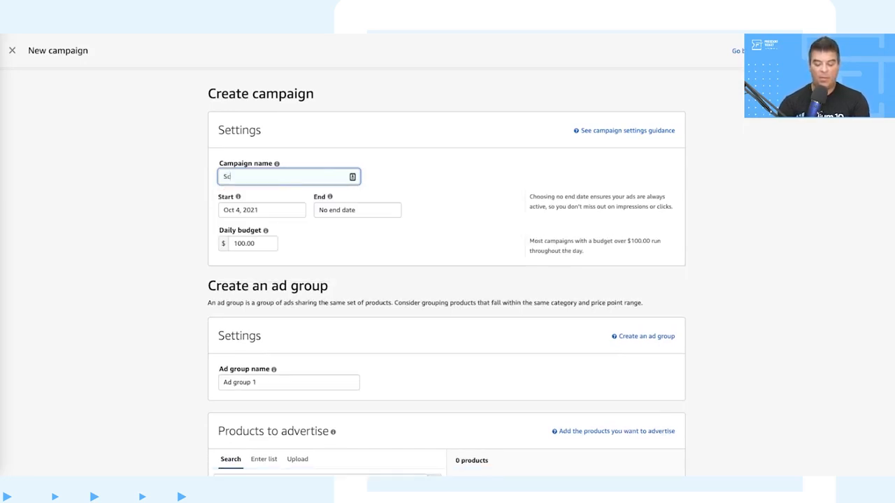
key("BackSpace")
key("BackSpace")
key("BackSpace")
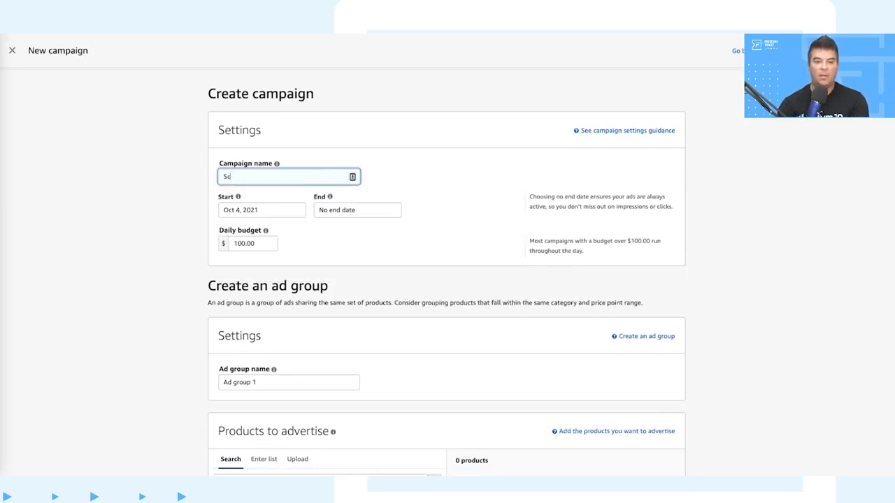
type("heik - WW -")
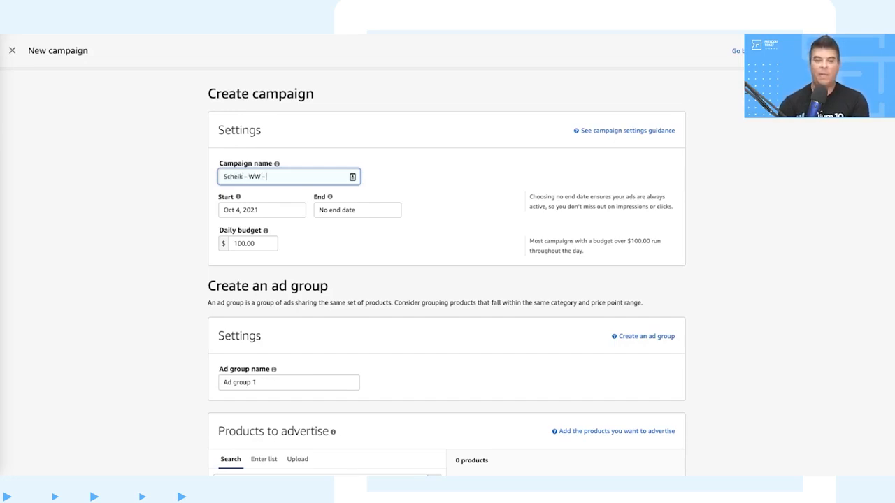
type(" SD")
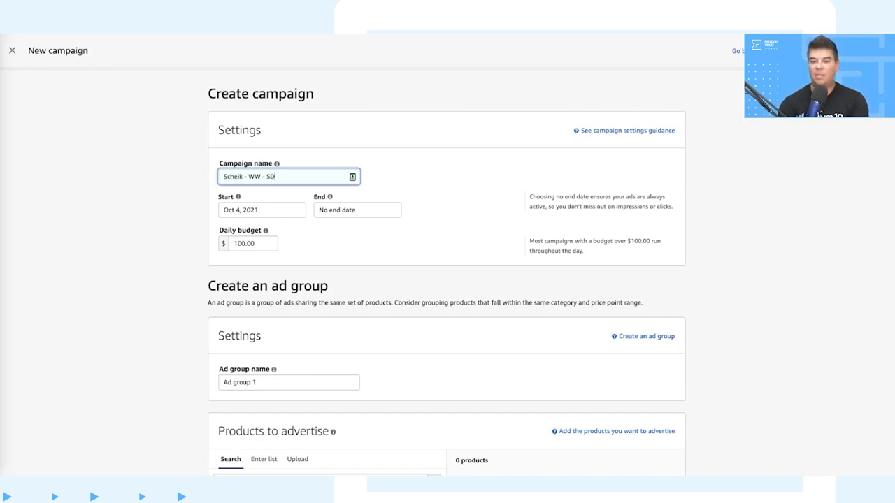
type(" -")
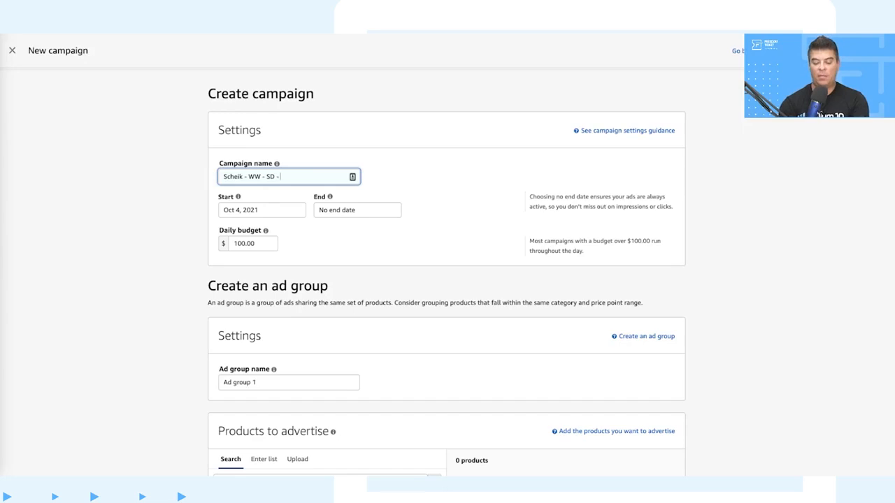
type(" Product")
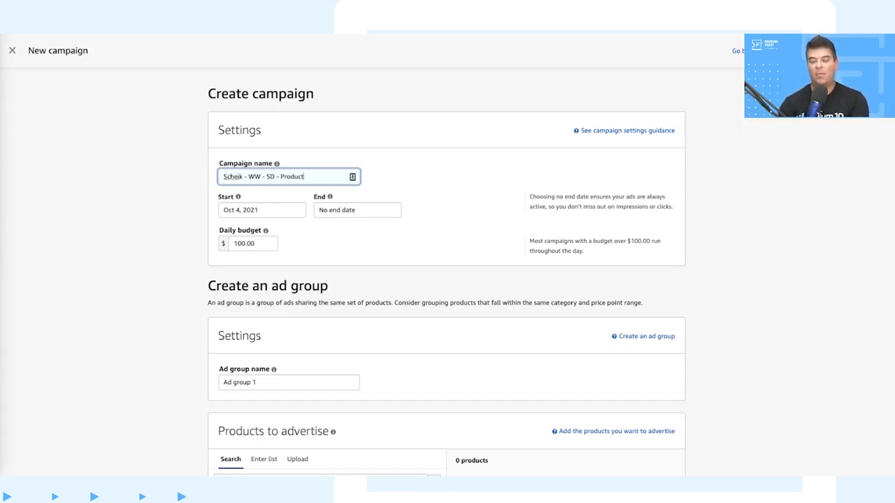
left_click(319, 247)
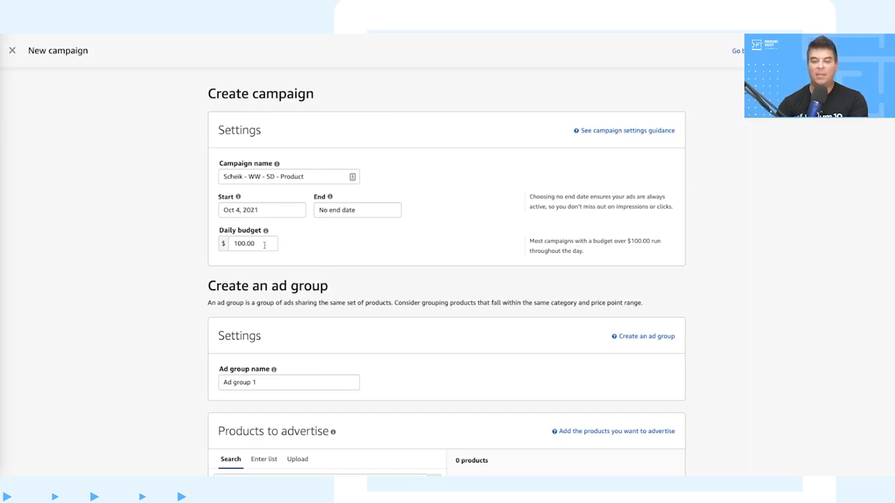
Set the campaign's daily budget to $30.00
left_click(260, 244)
key("BackSpace")
key("BackSpace")
key("BackSpace")
key("BackSpace")
key("BackSpace")
key("BackSpace")
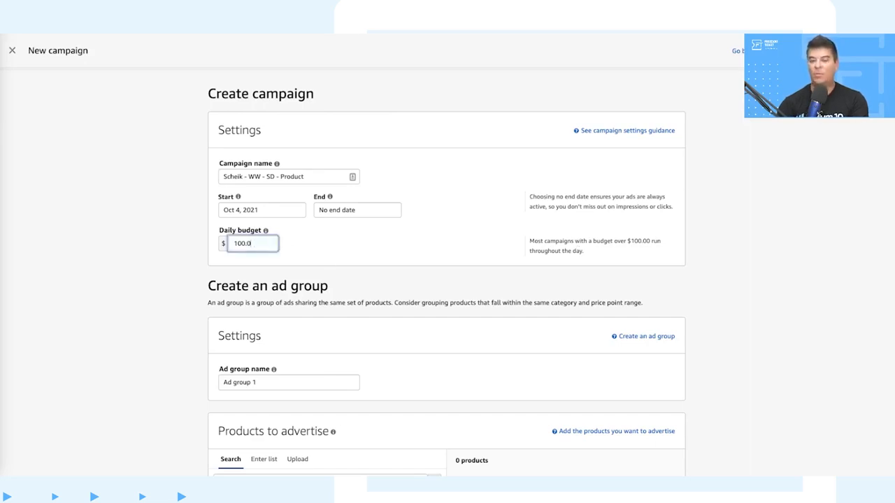
type("30")
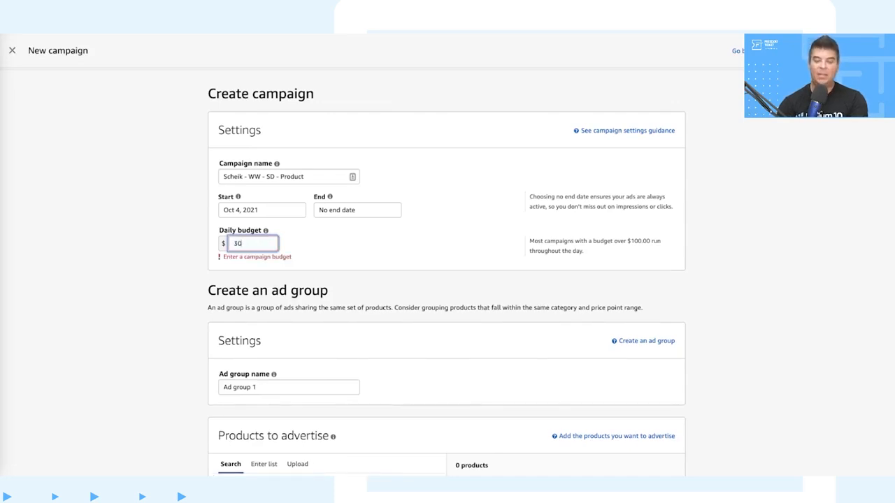
type(".00")
left_click(316, 251)
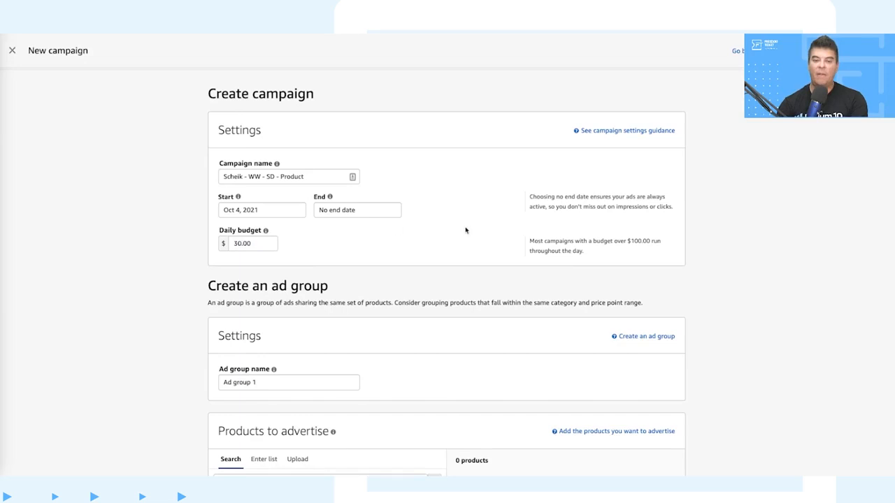
Rename the ad group as "WW SD Product"
scroll(465, 230, "down", 3)
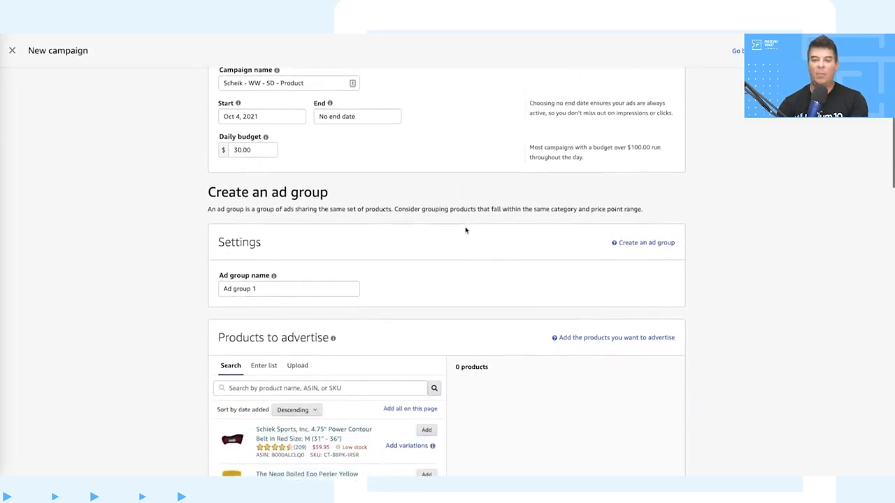
scroll(428, 139, "down", 2)
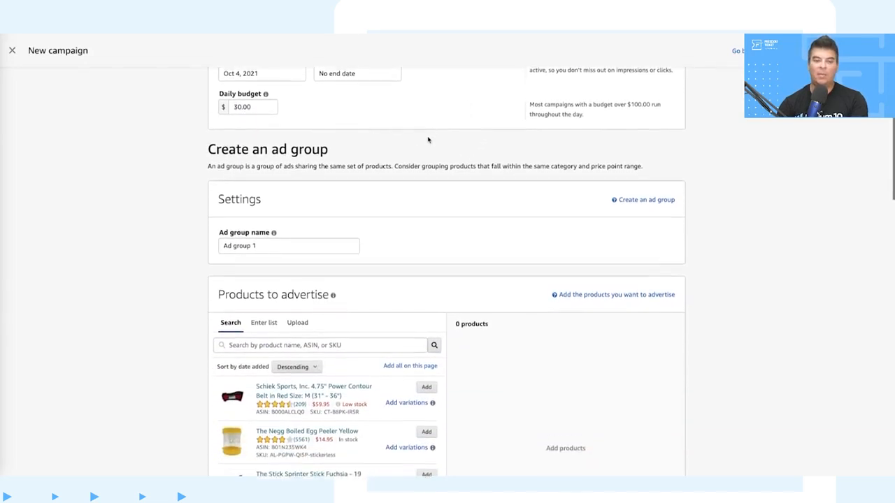
scroll(429, 139, "down", 2)
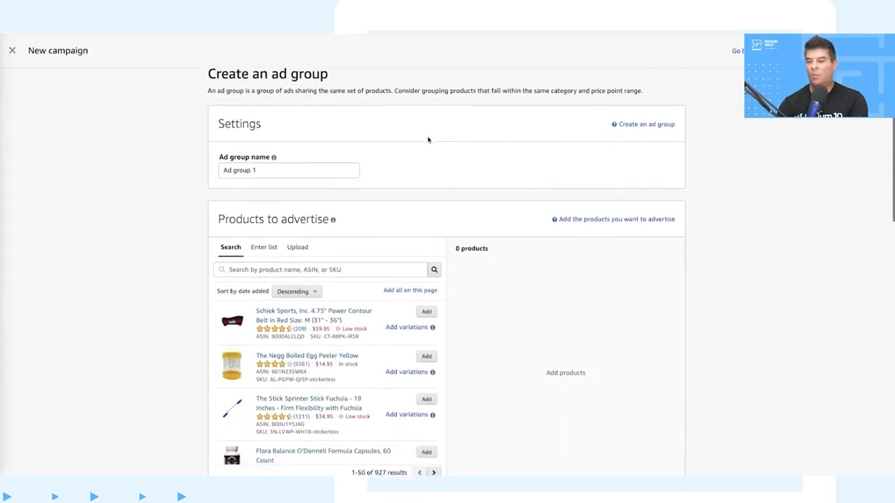
scroll(428, 140, "down", 1)
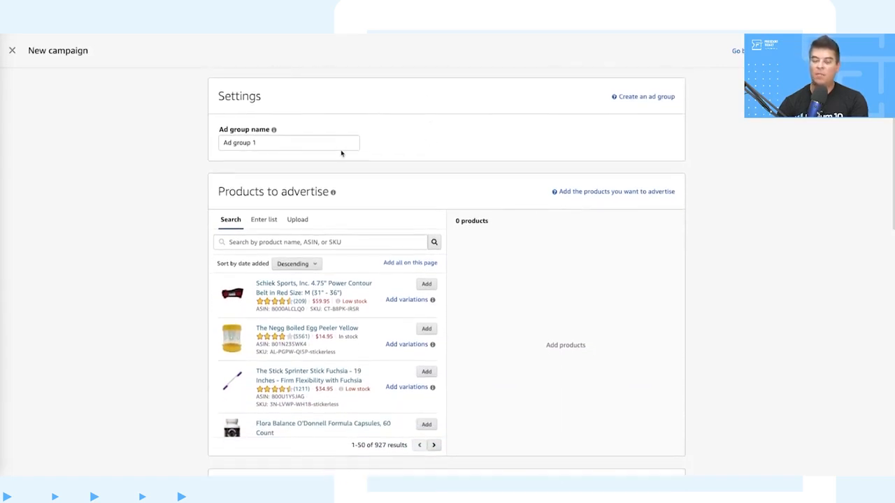
left_click(320, 141)
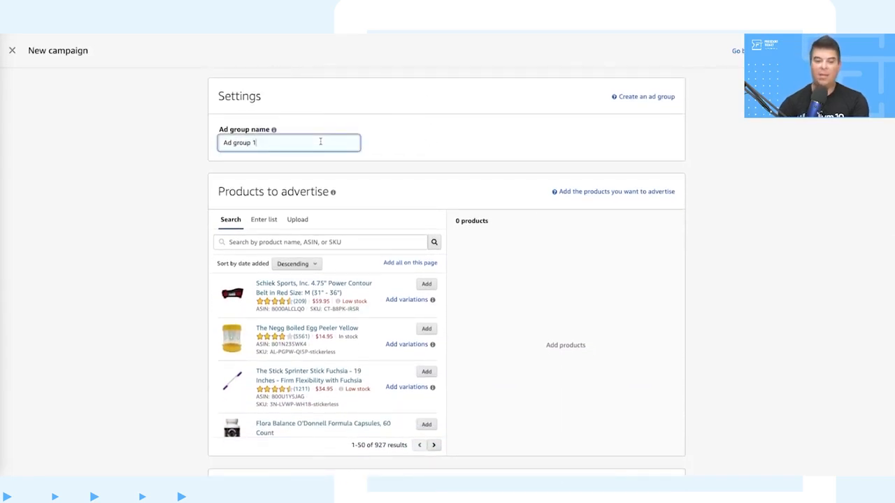
key("BackSpace")
key("BackSpace")
key("BackSpace")
key("BackSpace")
key("BackSpace")
key("BackSpace")
key("BackSpace")
key("BackSpace")
key("BackSpace")
key("BackSpace")
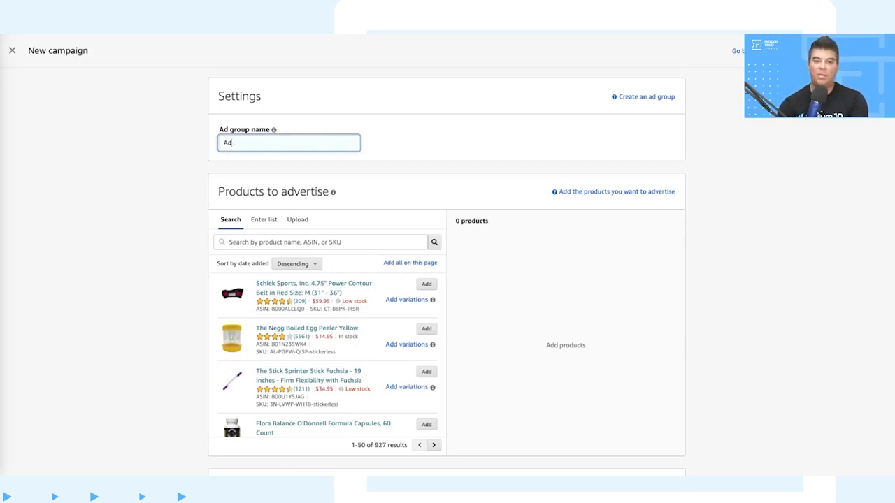
type("ww")
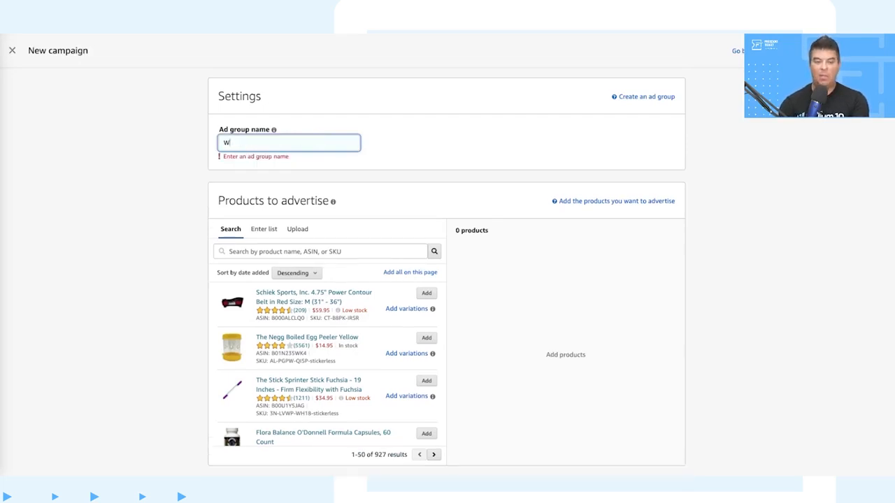
type(" S")
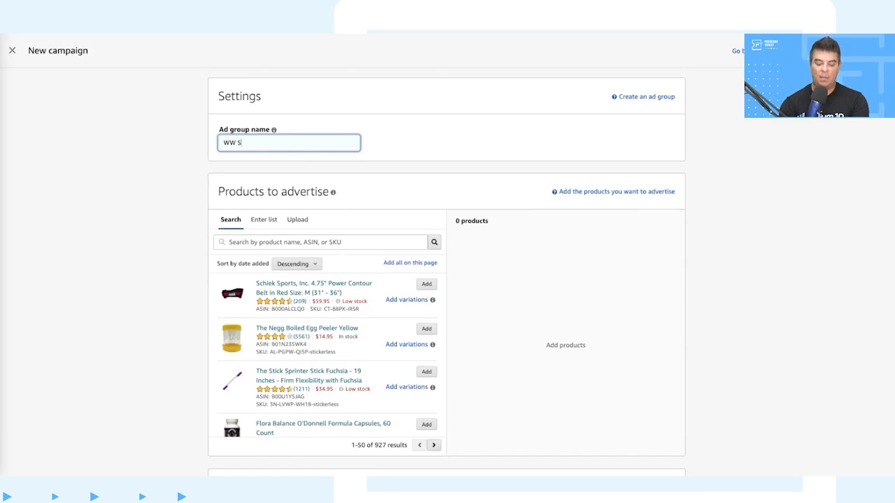
type("D Prpduct")
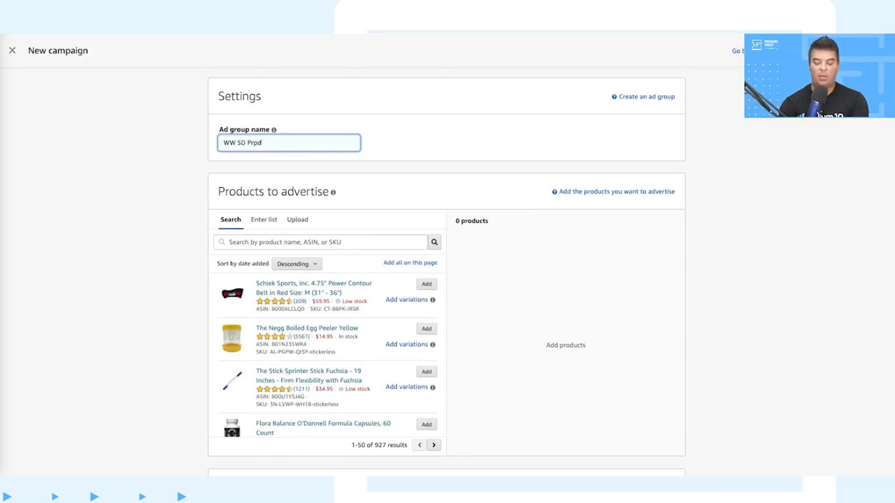
key("BackSpace")
key("BackSpace")
key("BackSpace")
key("BackSpace")
type("oduct")
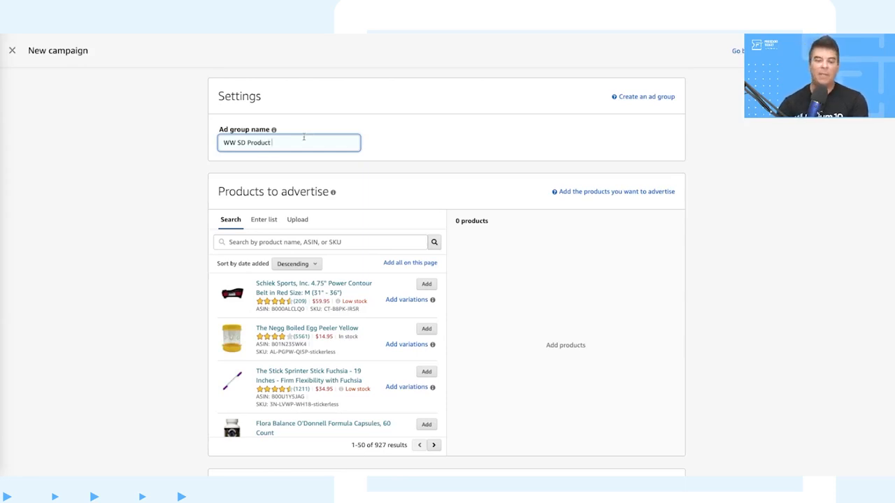
Search the products to advertise for ASIN B000XRE6SW and add the Schiek Sports Power Lifting Straps (1000-PLS) to the ad group
scroll(443, 153, "down", 1)
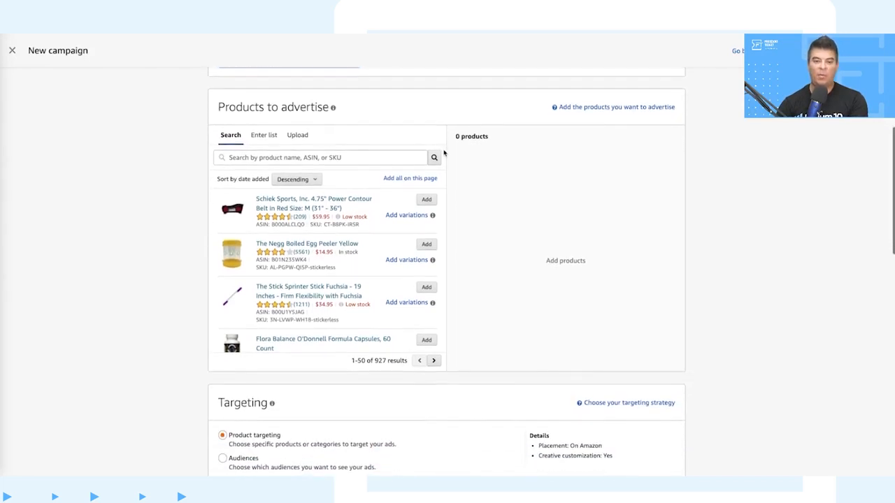
left_click(400, 157)
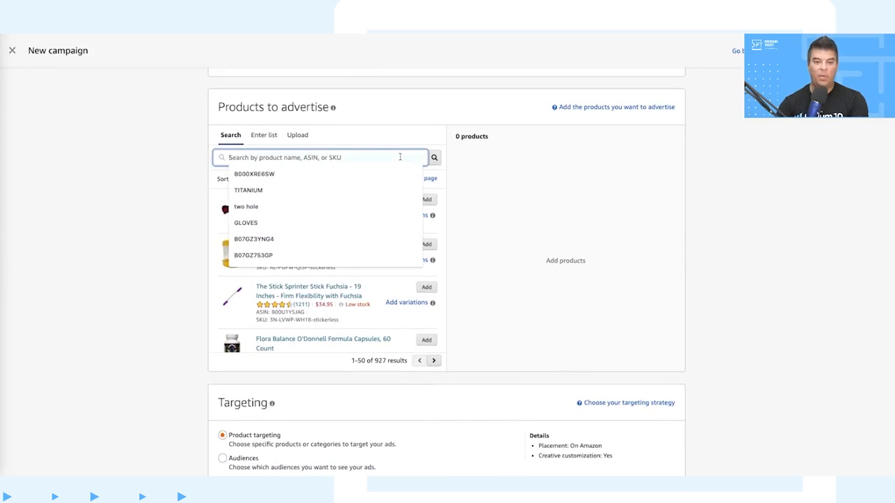
type("B000XRE6SW")
left_click(366, 175)
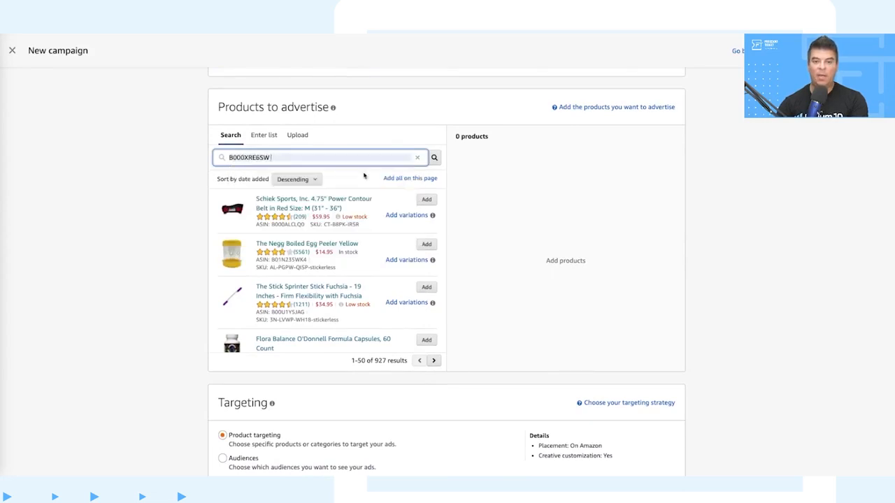
left_click(434, 158)
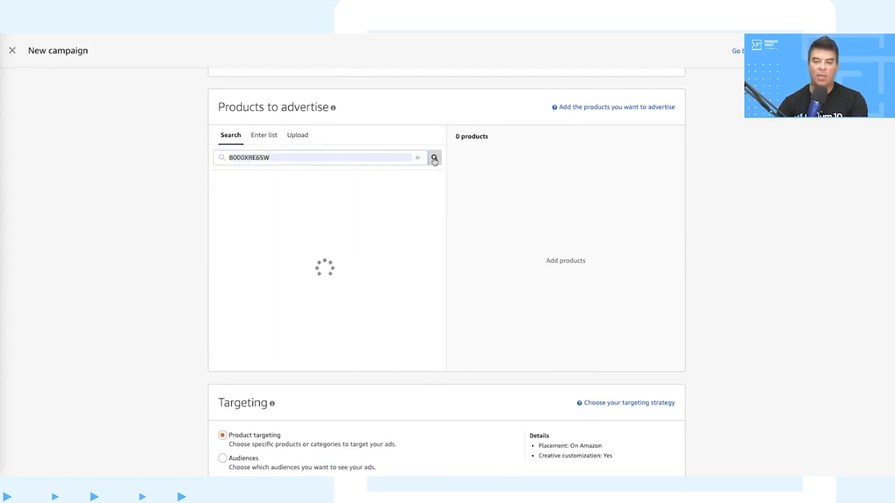
left_click(427, 200)
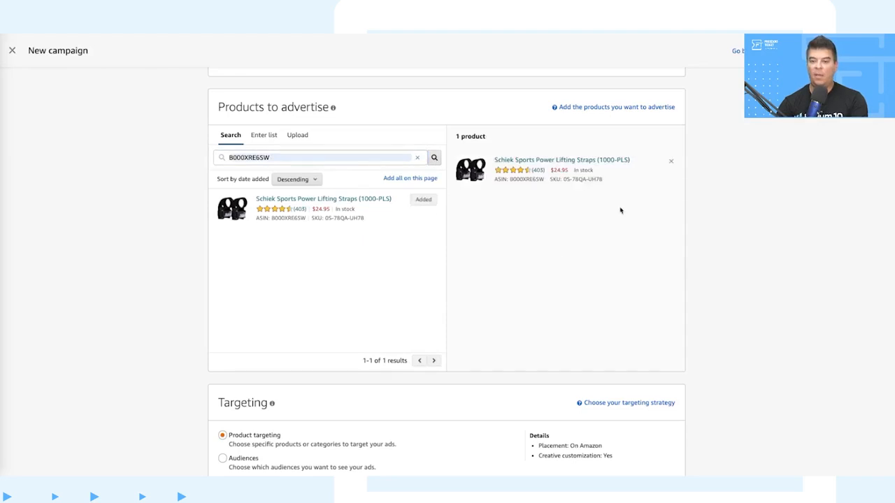
Review the campaign's targeting type, the bid optimization options and the default bid
scroll(620, 210, "down", 5)
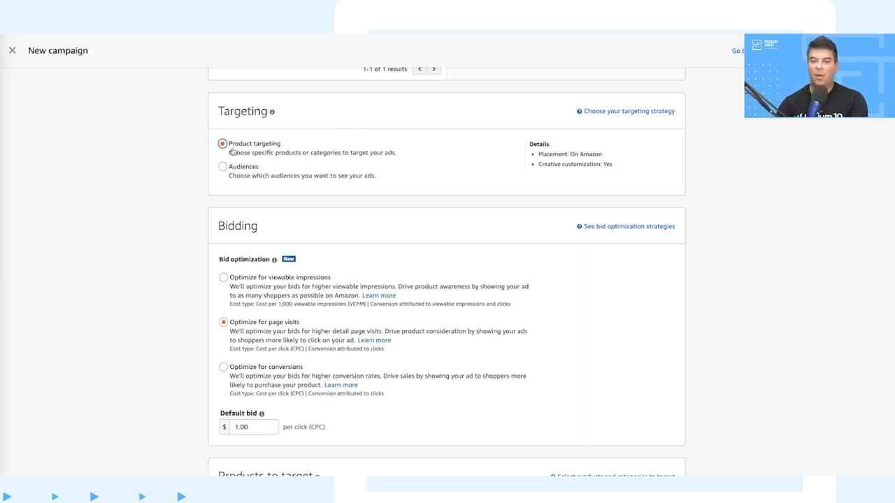
scroll(488, 152, "down", 3)
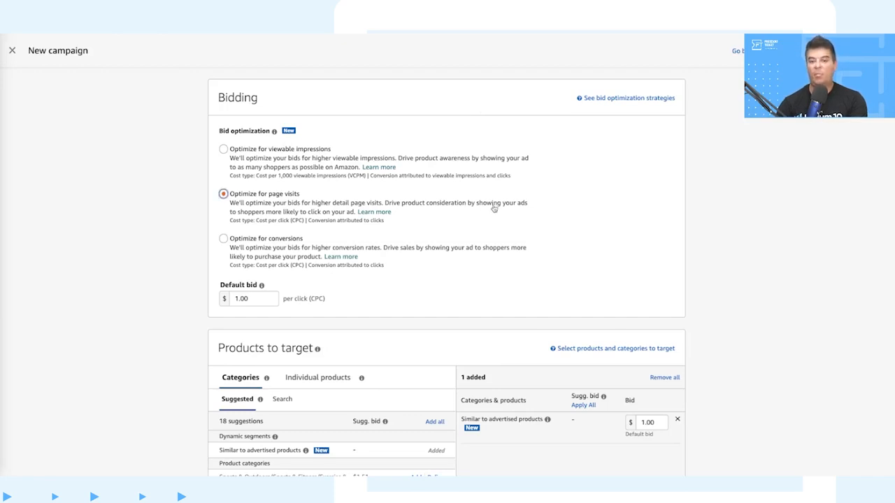
scroll(494, 209, "up", 2)
scroll(493, 208, "down", 1)
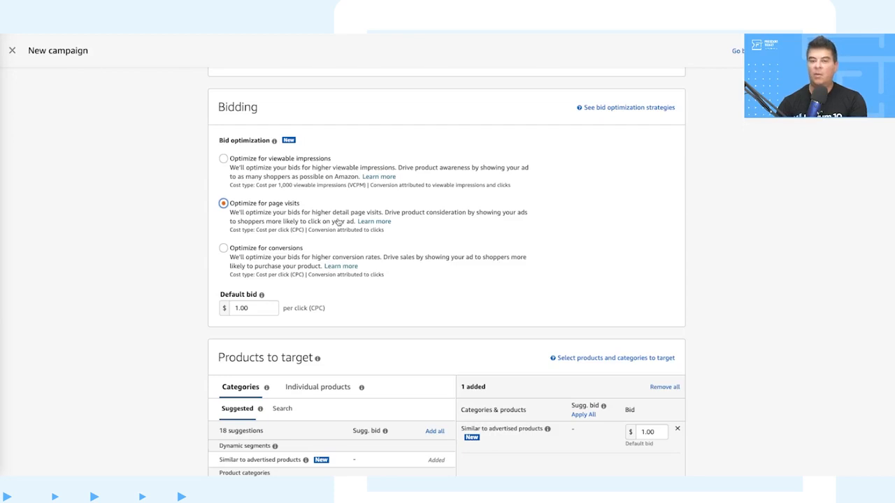
scroll(518, 217, "down", 1)
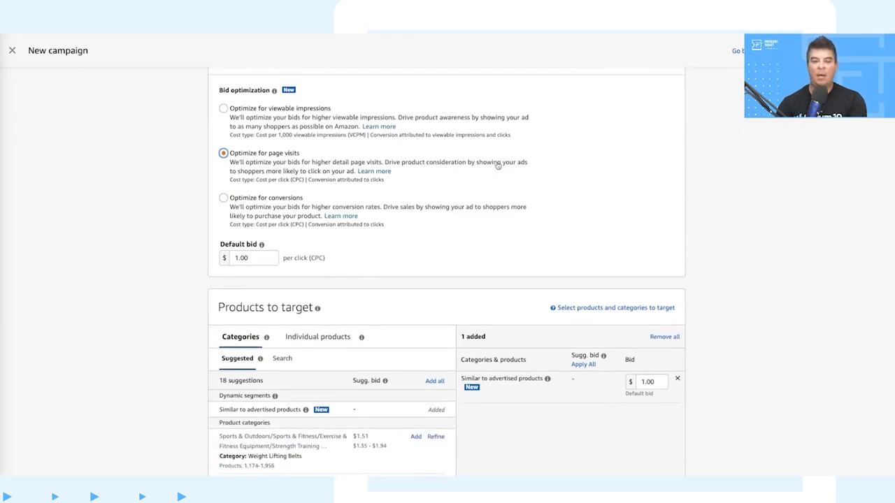
scroll(498, 166, "down", 1)
scroll(497, 166, "down", 2)
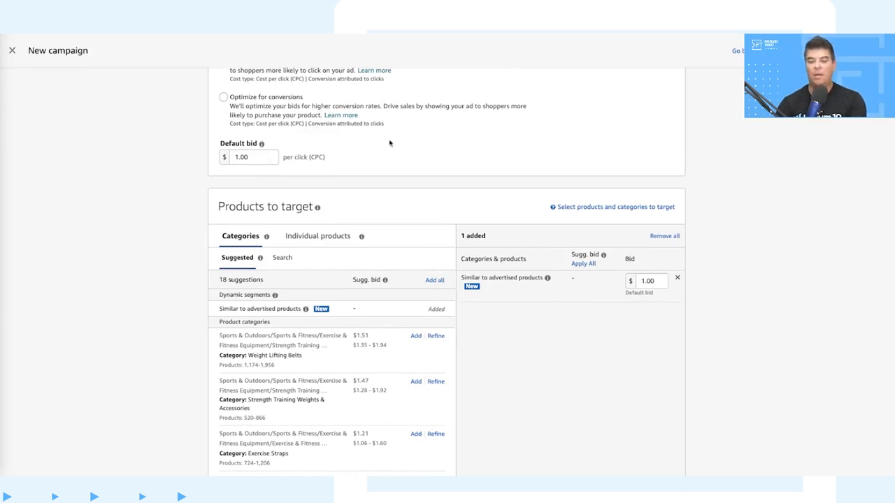
scroll(389, 142, "down", 3)
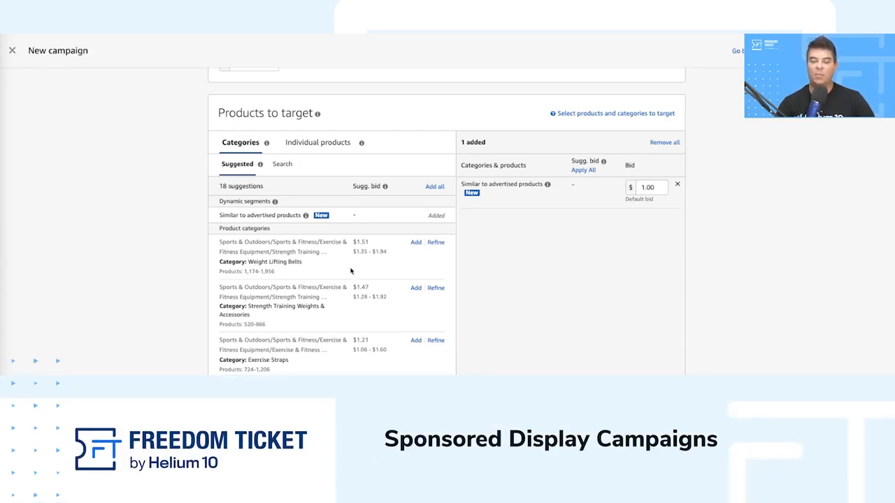
Look through the suggested product categories and their suggested bids for ones relevant to lifting straps
scroll(306, 269, "down", 3)
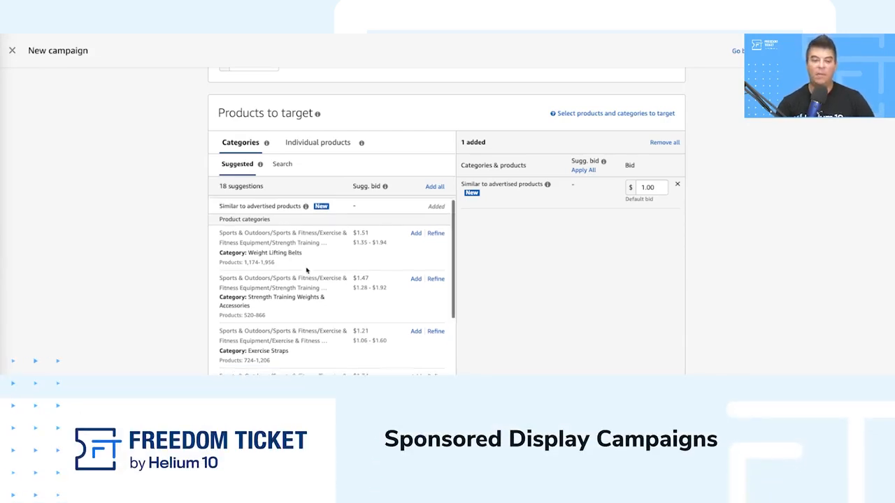
scroll(306, 270, "down", 3)
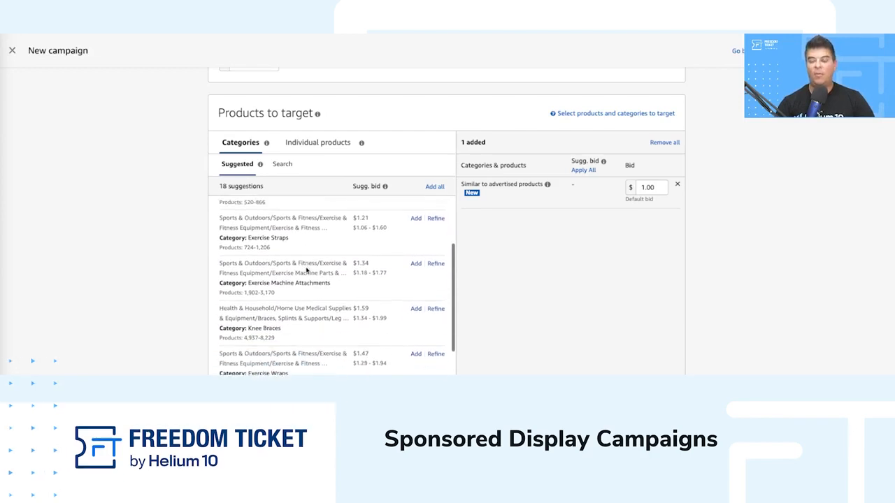
scroll(306, 270, "down", 2)
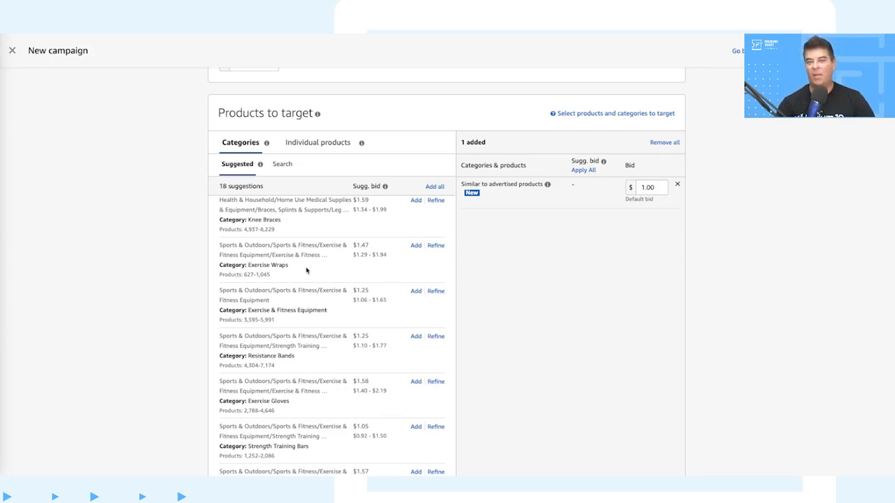
scroll(306, 271, "down", 3)
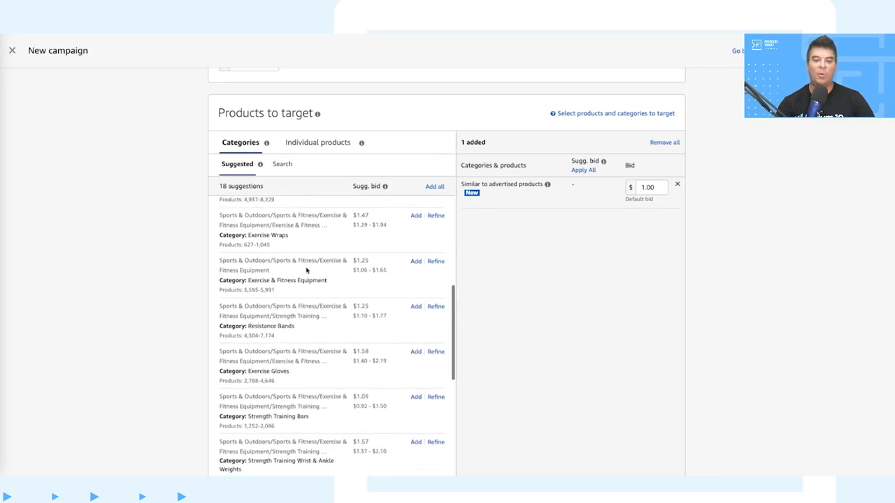
scroll(306, 270, "down", 3)
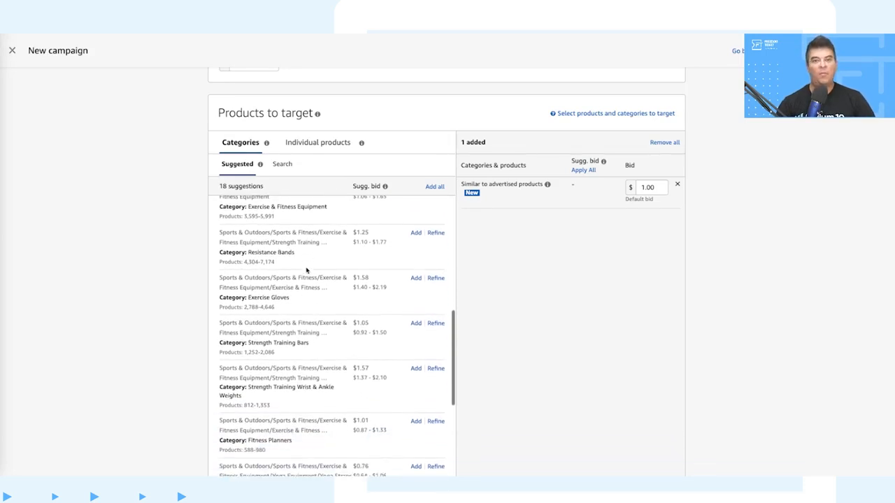
scroll(306, 270, "down", 4)
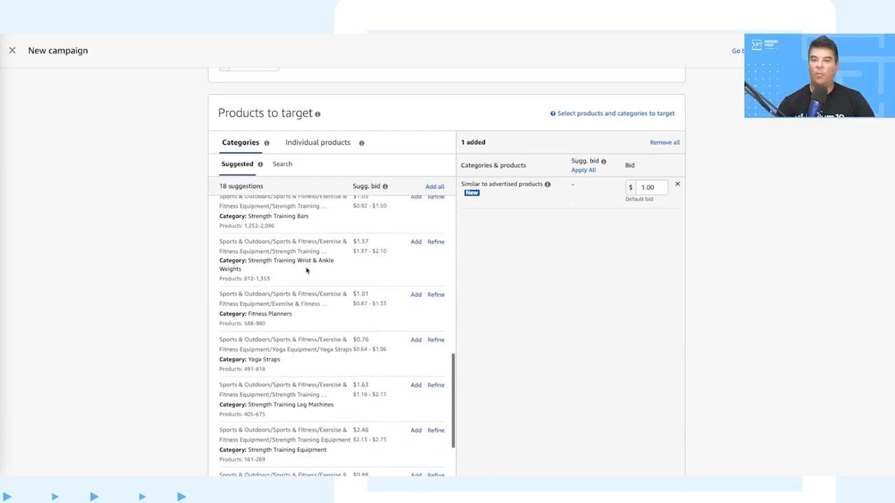
scroll(307, 270, "down", 3)
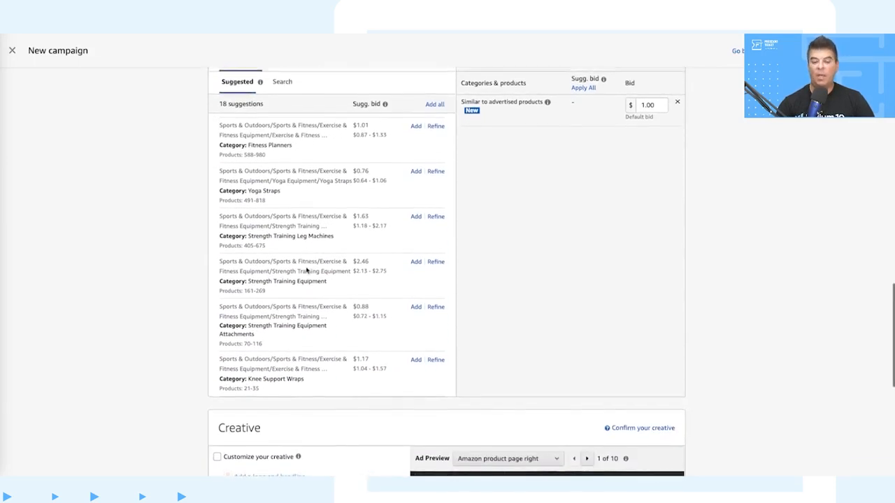
scroll(311, 266, "up", 1)
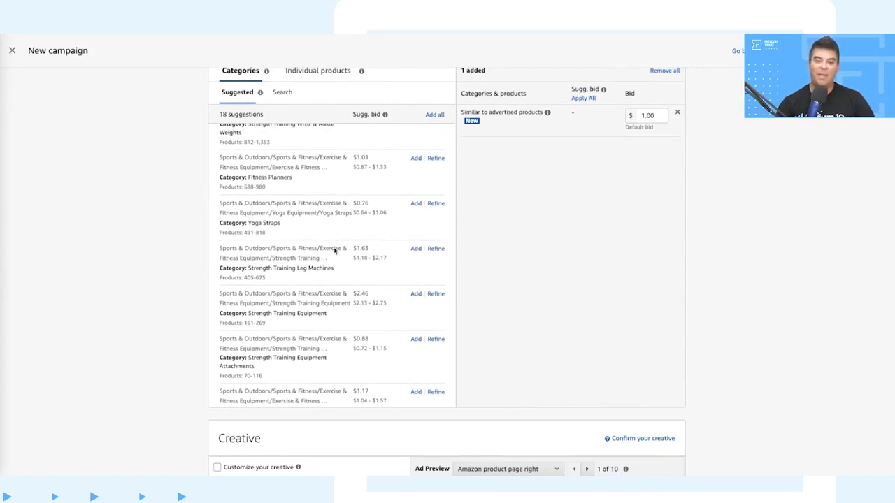
scroll(335, 250, "up", 4)
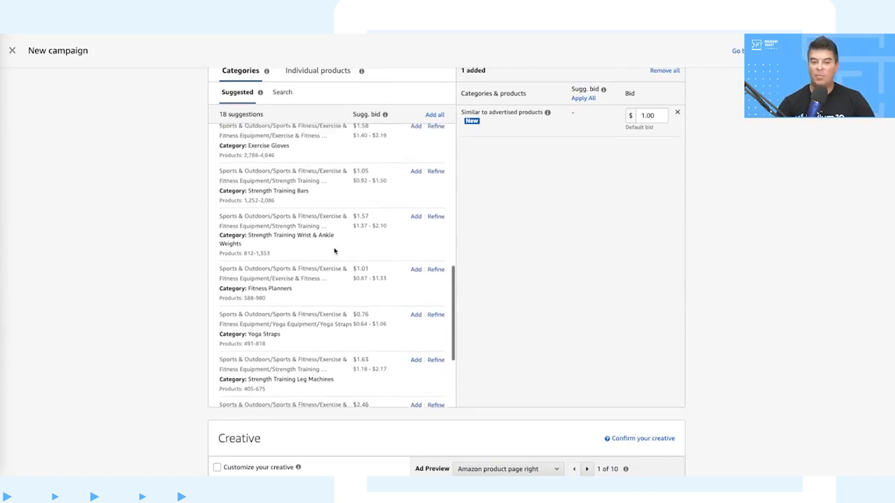
scroll(329, 250, "up", 3)
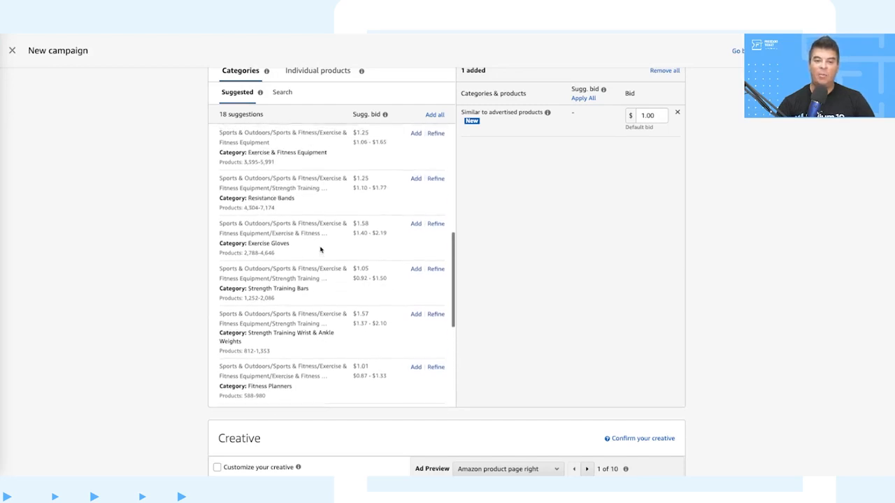
scroll(321, 249, "up", 5)
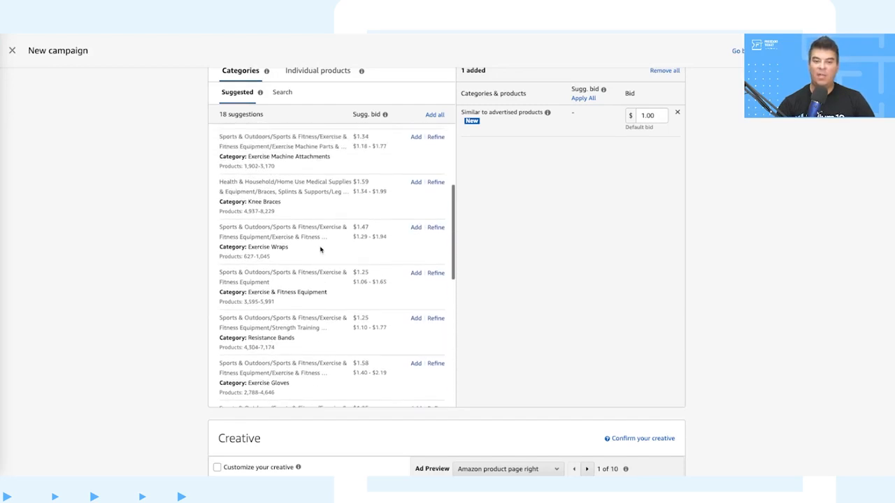
scroll(321, 249, "up", 4)
scroll(315, 247, "up", 1)
scroll(314, 249, "up", 2)
scroll(313, 248, "up", 1)
scroll(313, 249, "down", 4)
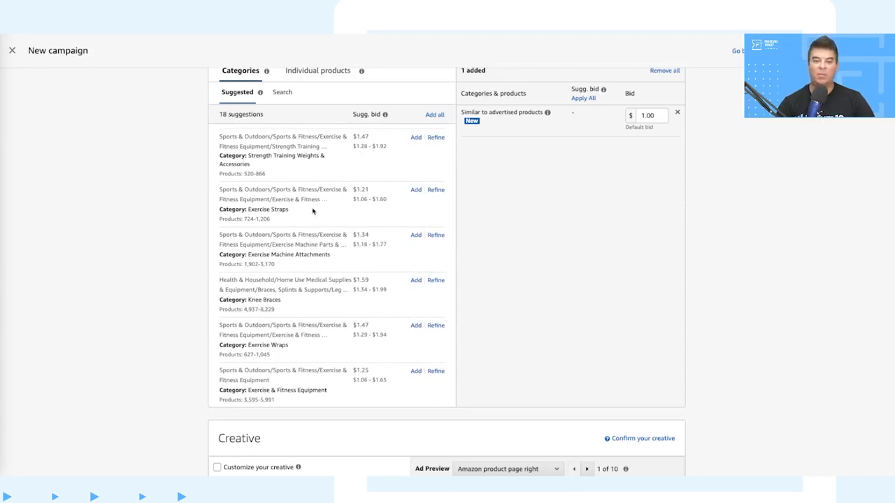
Refine the Exercise Straps category to a minimum price of $26.00 with 0 - 5 star ratings and add it as a target
left_click(435, 191)
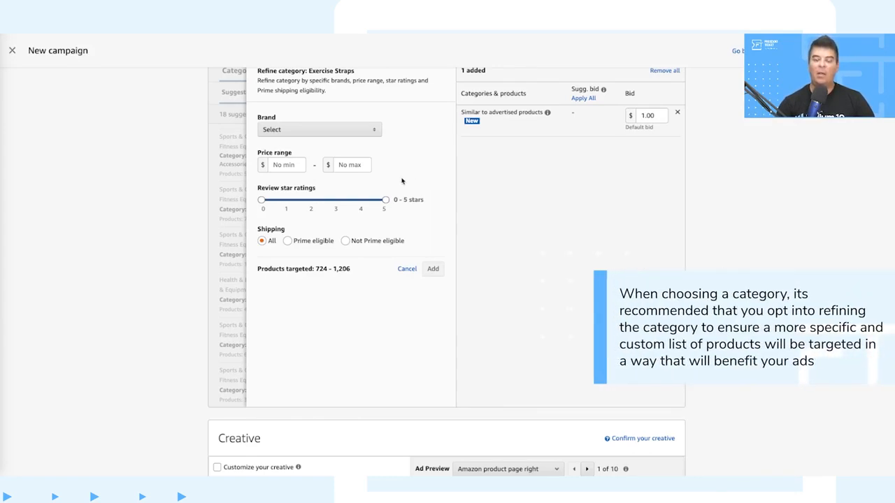
left_click(284, 164)
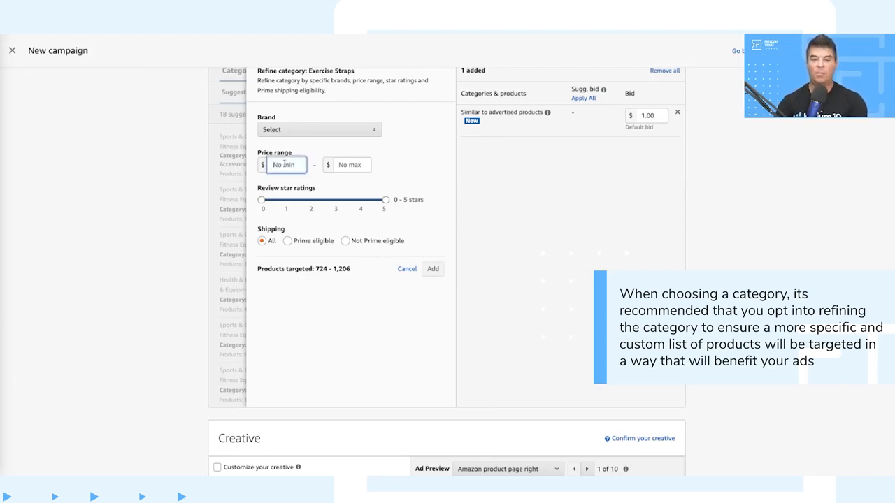
type("26")
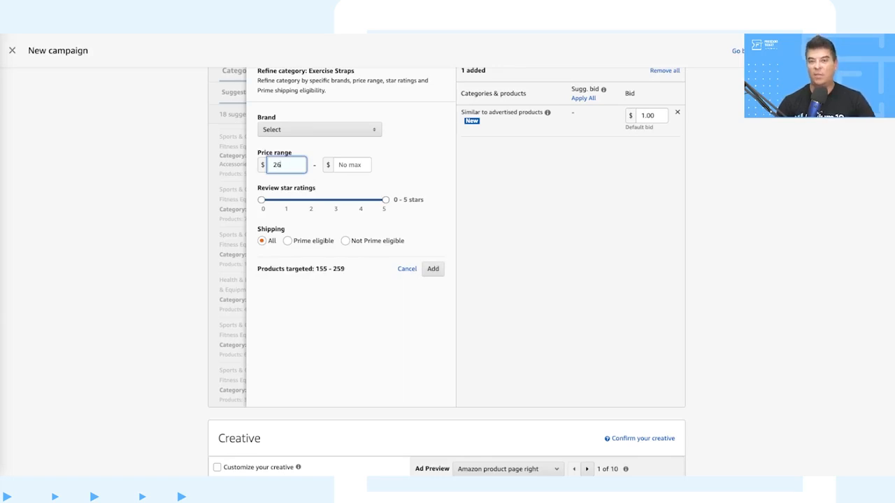
left_click(362, 201)
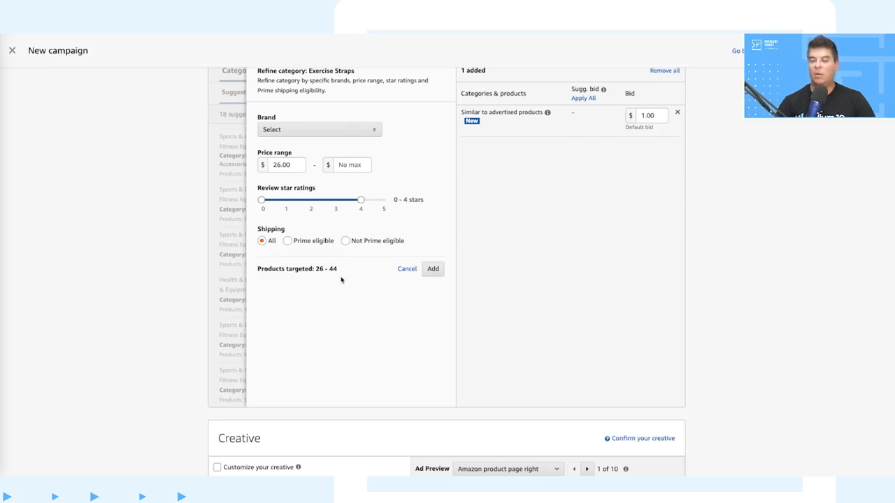
left_click(381, 201)
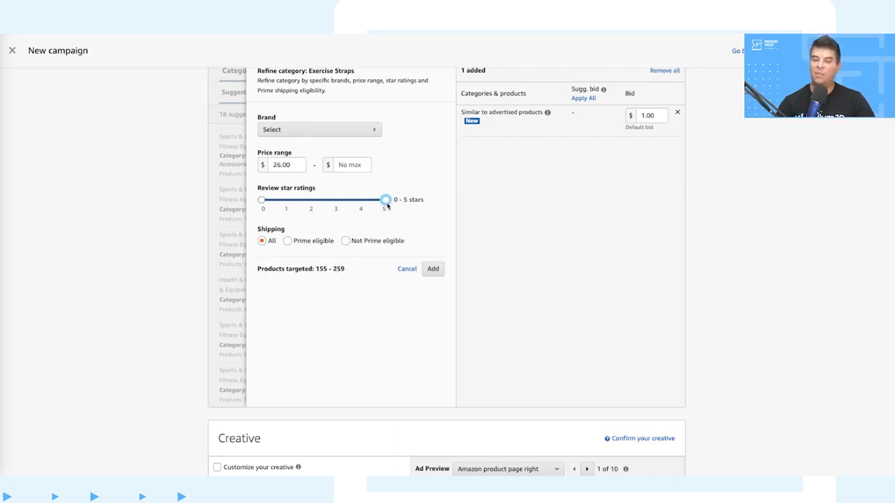
left_click(434, 270)
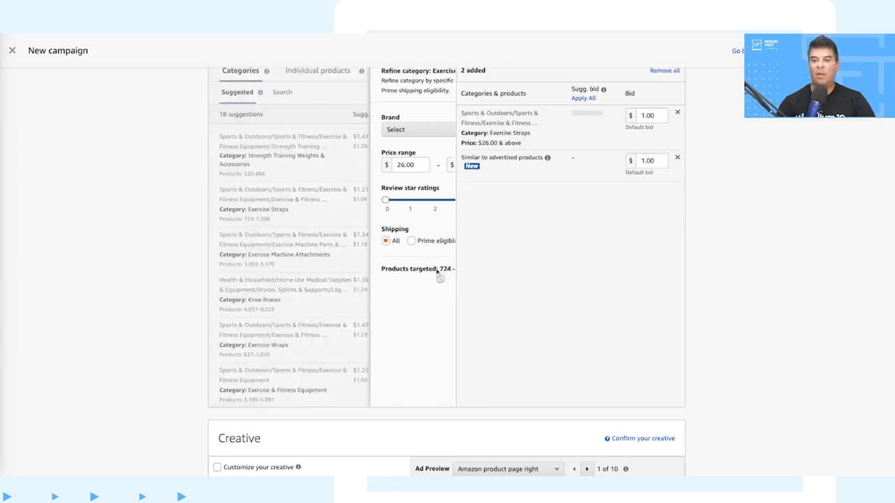
Remove the "Similar to advertised products" dynamic segment from the added targets
scroll(579, 210, "up", 1)
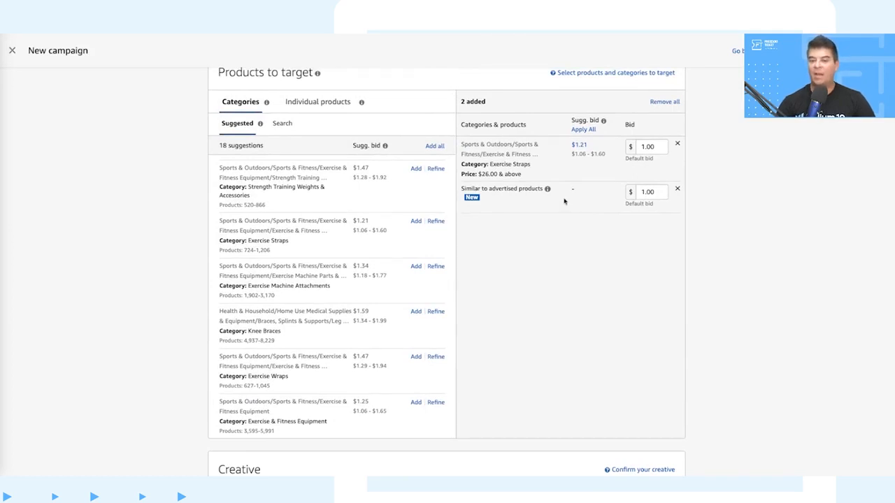
scroll(564, 202, "up", 2)
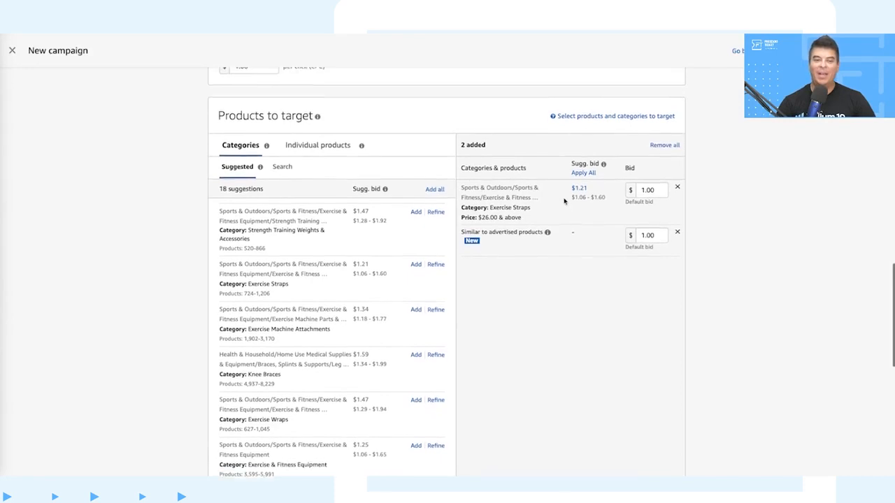
scroll(351, 156, "down", 2)
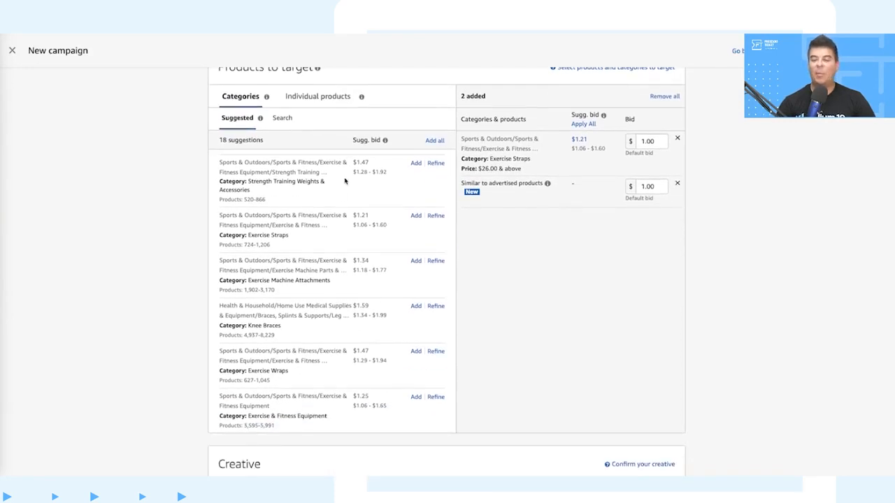
scroll(345, 266, "up", 3)
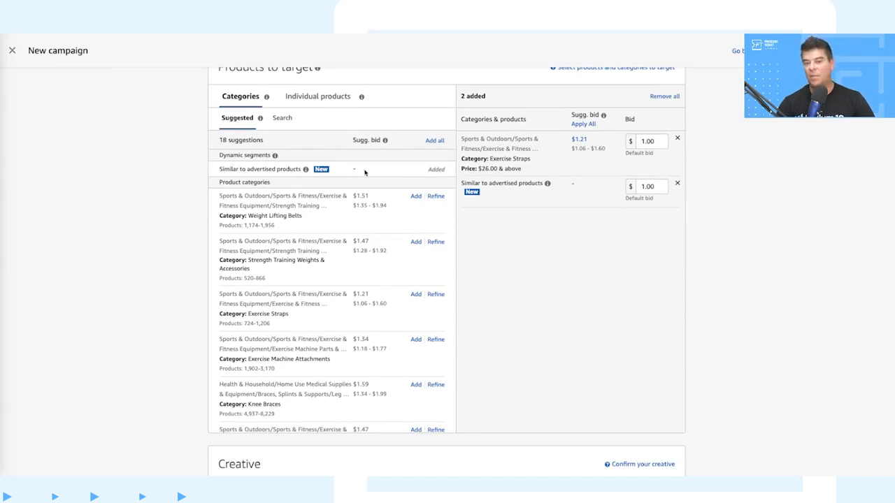
mouse_move(304, 170)
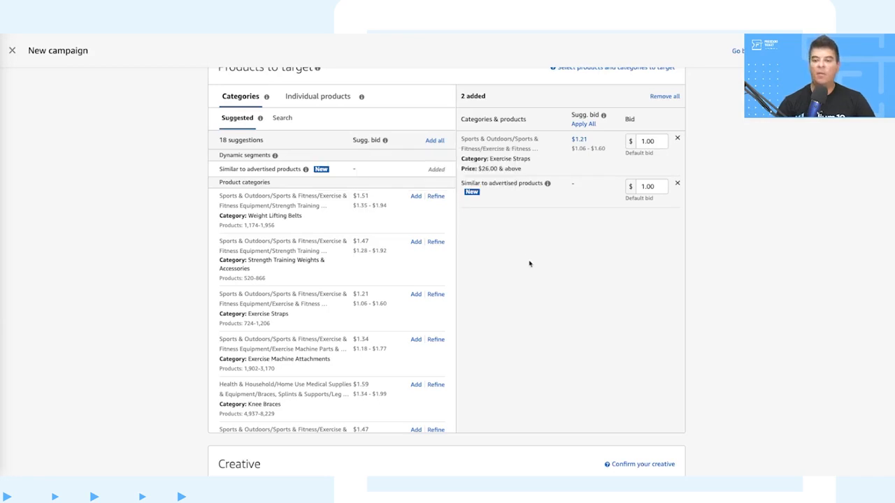
left_click(677, 184)
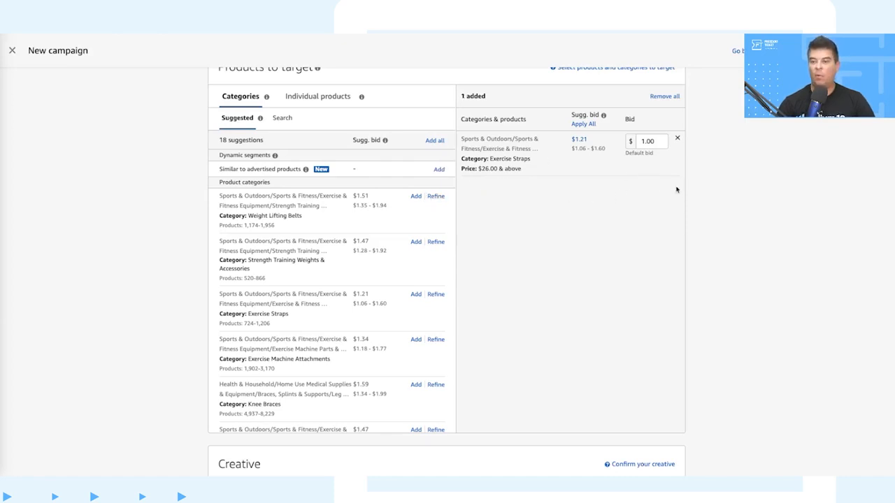
Target individual products by pasting the copied list of ASINs, and apply the suggested bids to all targets
left_click(328, 104)
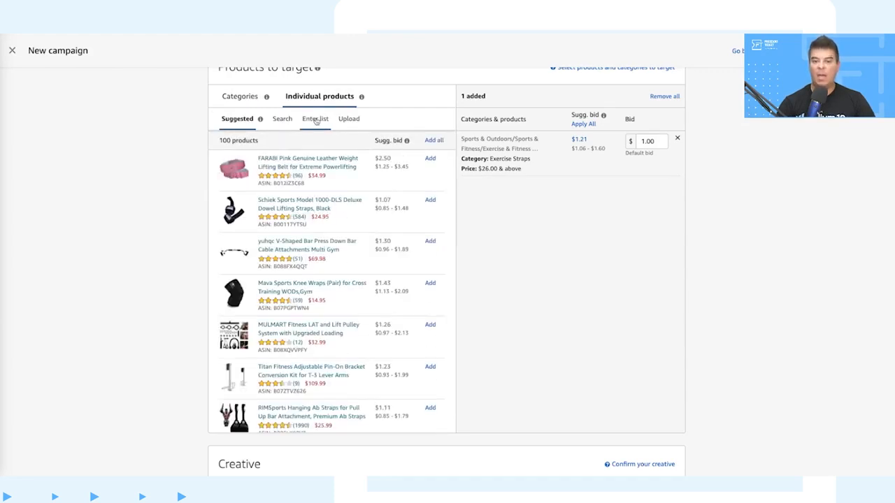
left_click(316, 120)
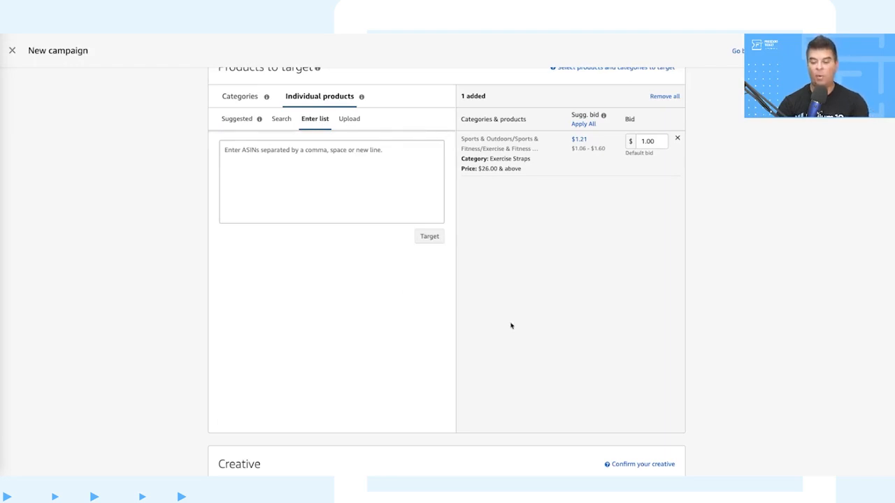
left_click(267, 153)
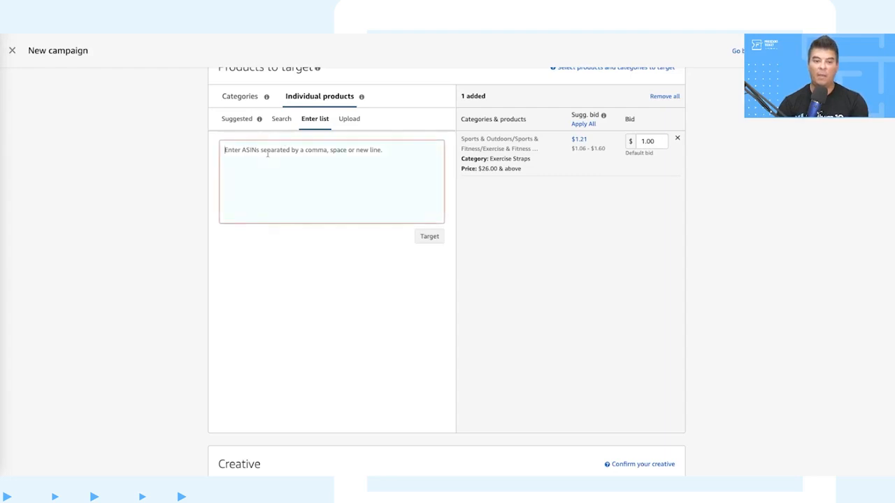
key("ctrl+v")
left_click(429, 237)
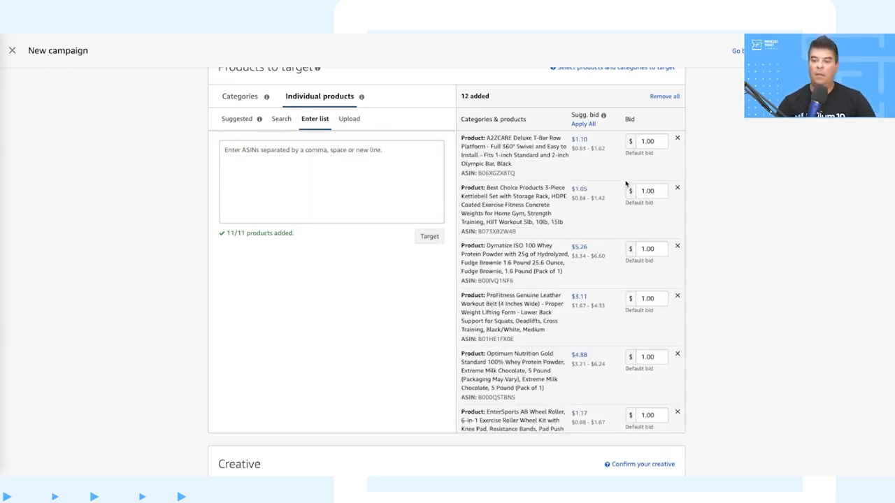
left_click(585, 125)
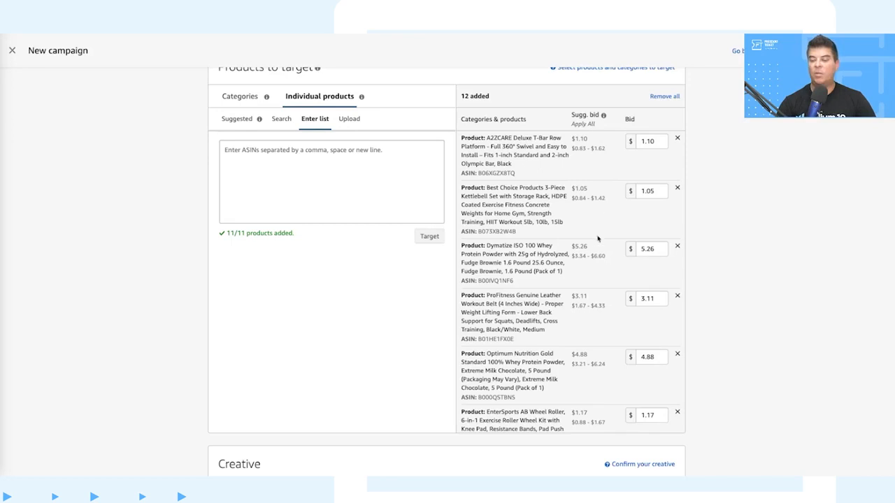
Turn on creative customization for the ad, with a logo and headline
scroll(596, 246, "down", 3)
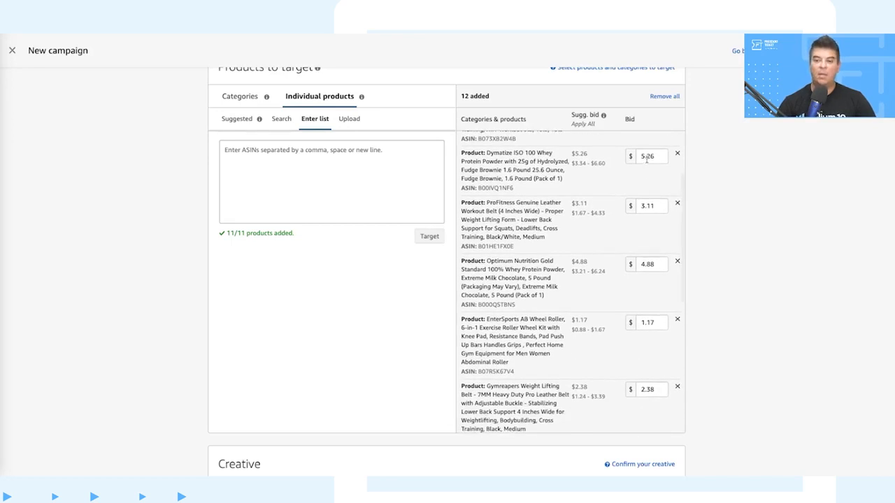
scroll(650, 267, "down", 6)
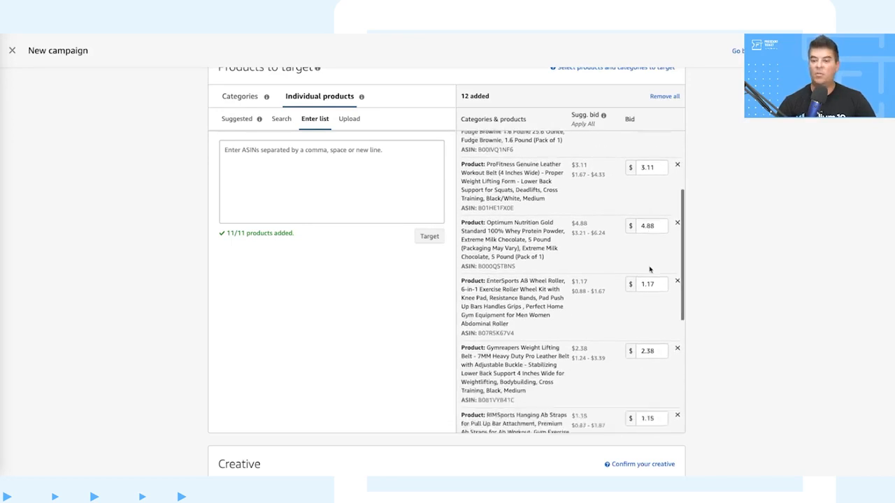
scroll(650, 270, "down", 5)
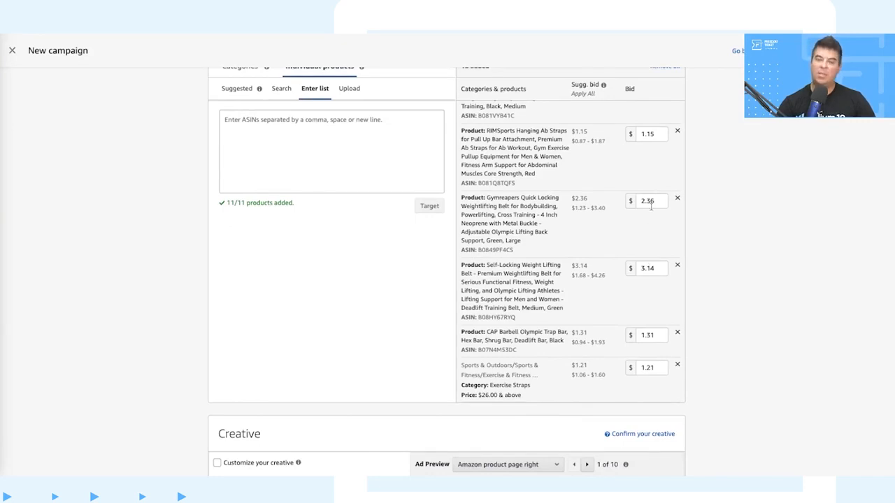
scroll(651, 206, "down", 5)
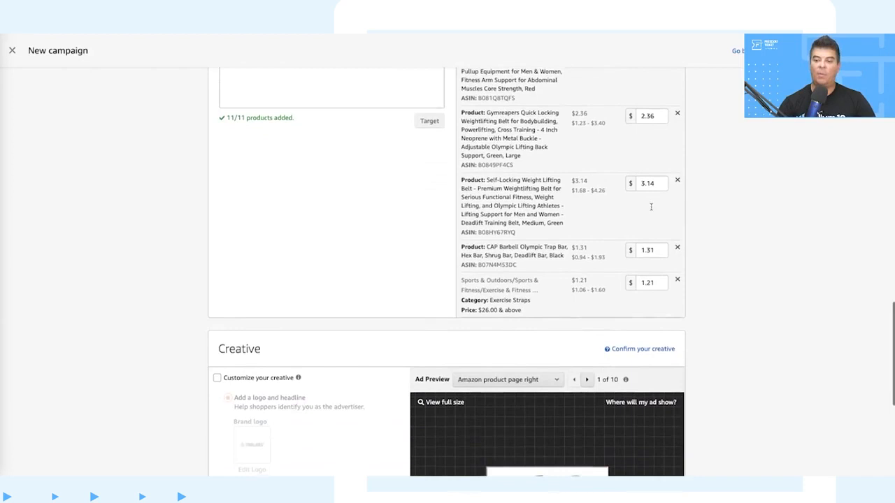
scroll(651, 210, "down", 4)
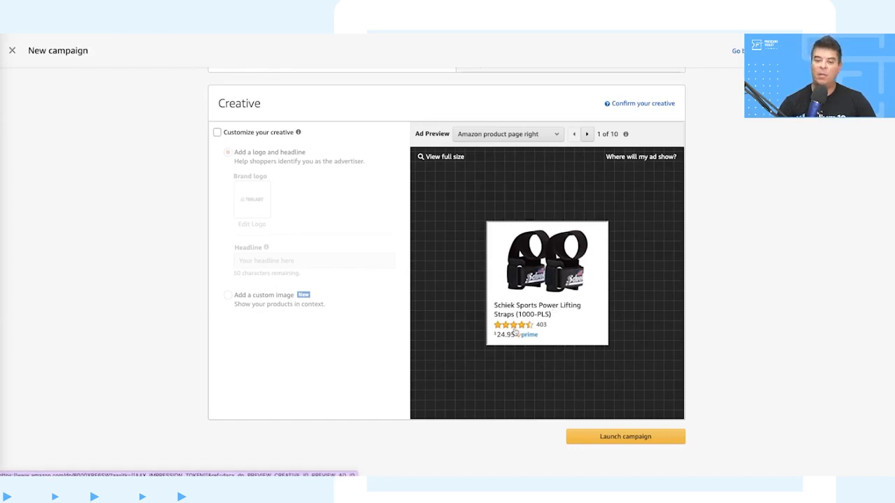
left_click(218, 134)
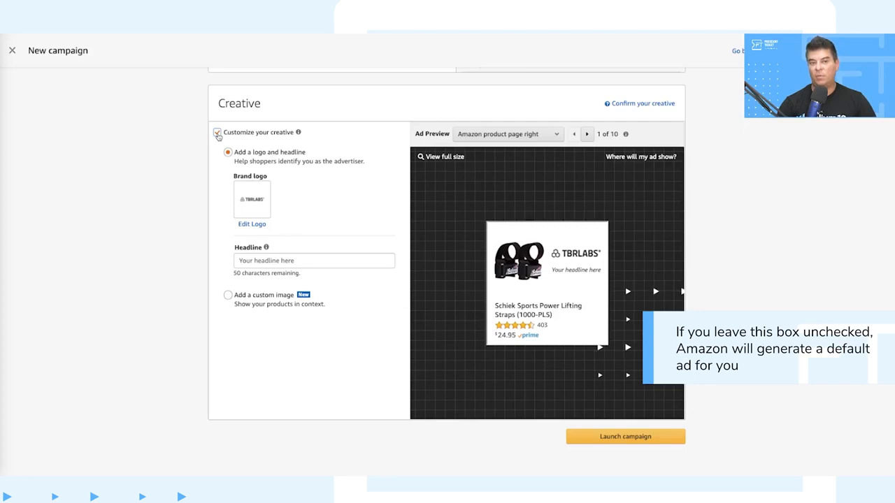
Replace the brand logo with Schiek-Logo.png from Downloads and save its crop
left_click(252, 223)
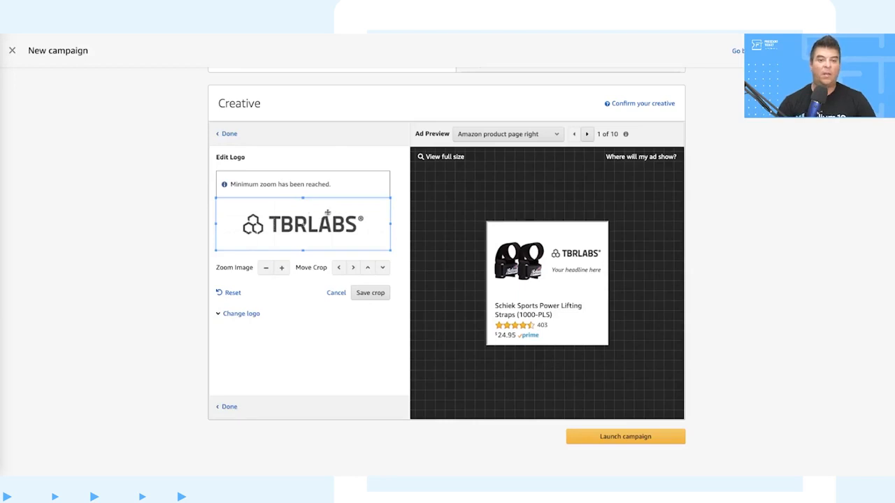
left_click(233, 314)
scroll(231, 315, "down", 1)
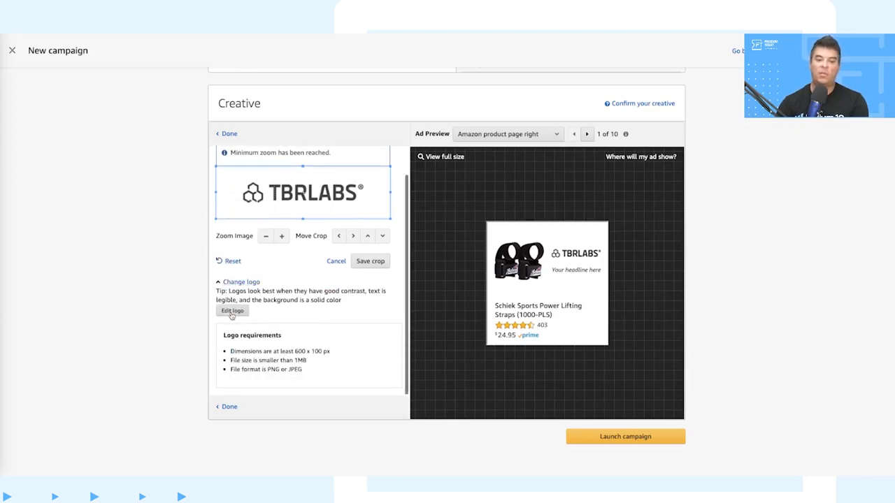
left_click(239, 313)
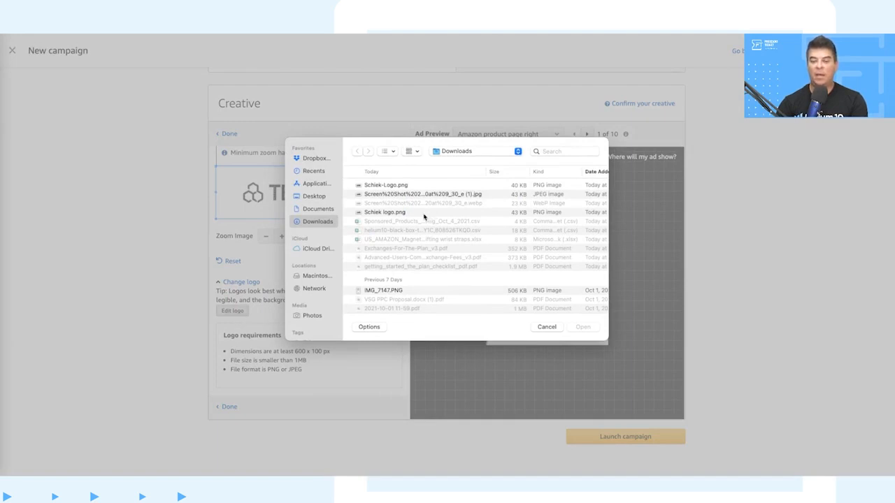
left_click(420, 187)
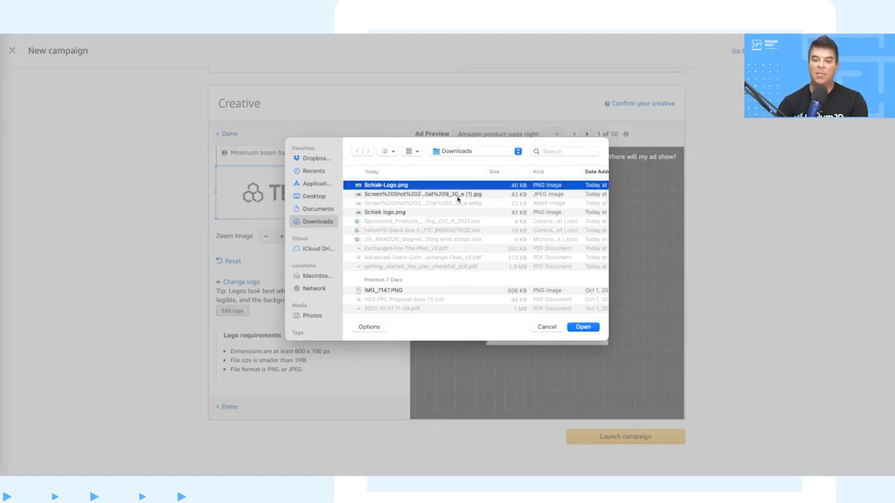
left_click(583, 327)
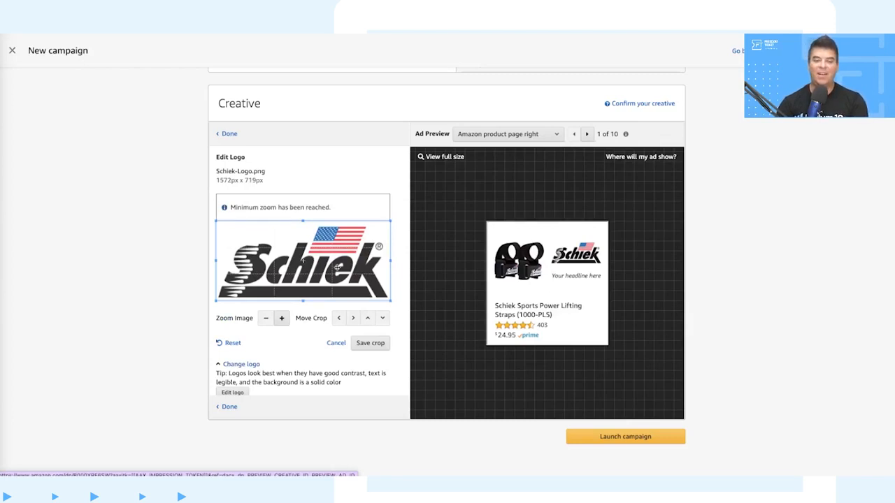
scroll(141, 293, "down", 1)
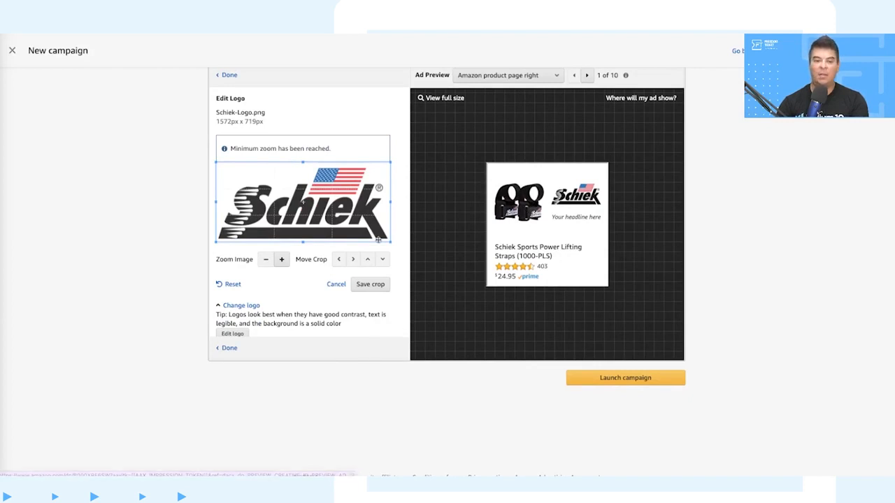
left_click(370, 284)
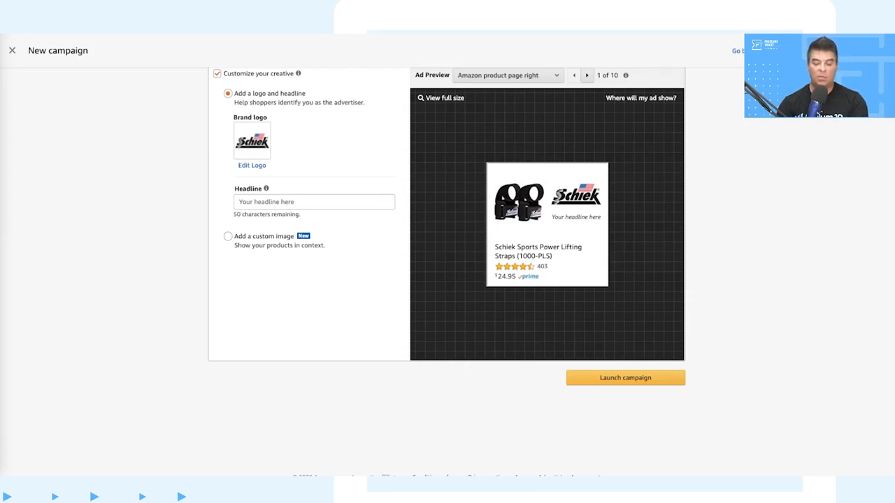
Set the ad's headline to "The Gold Standard of Workout Gear"
left_click(309, 203)
type("The Gold Standard of Workout Gear")
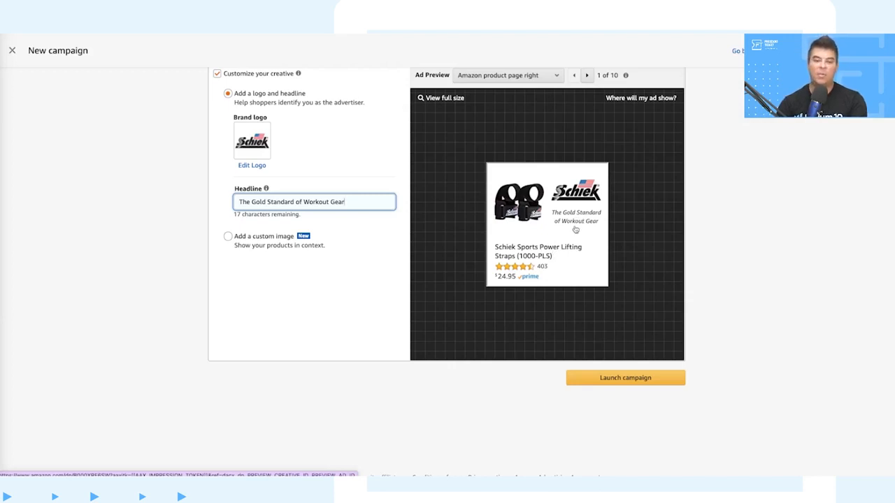
Look at the custom image option for the creative, and switch back to the logo and headline option
scroll(360, 284, "up", 1)
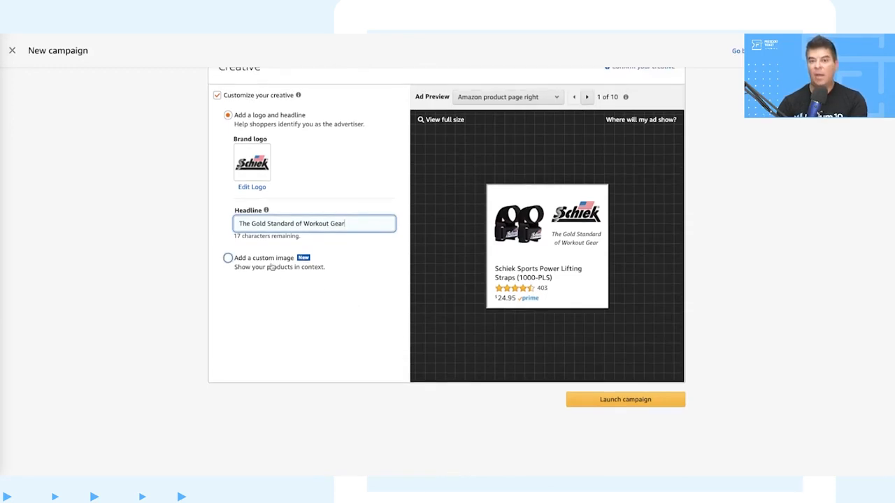
left_click(227, 258)
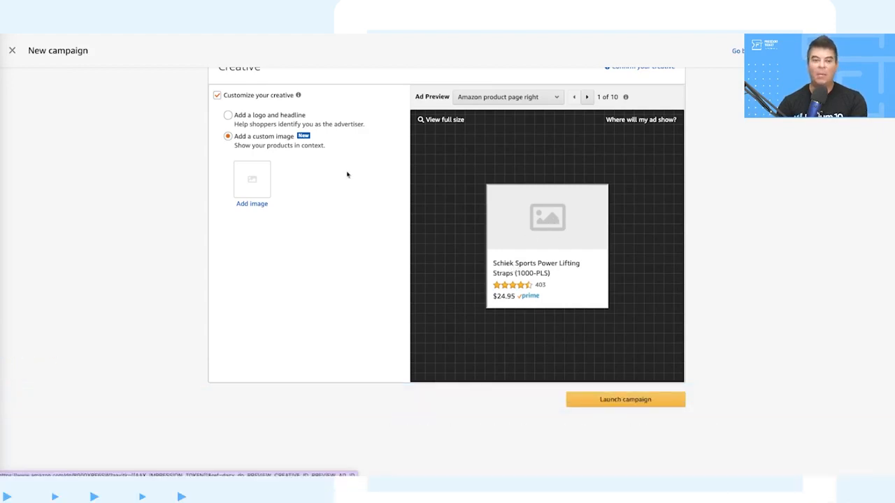
left_click(228, 115)
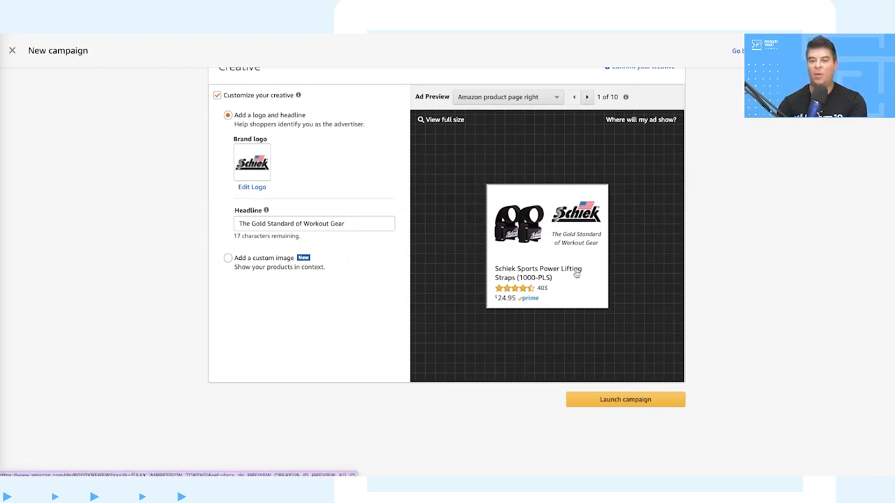
Launch the product-targeting campaign and dismiss the notification
left_click(616, 404)
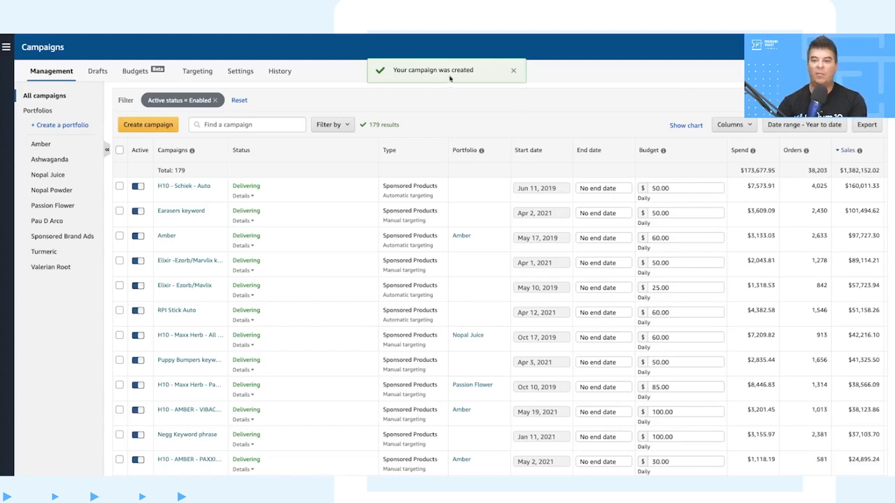
left_click(514, 72)
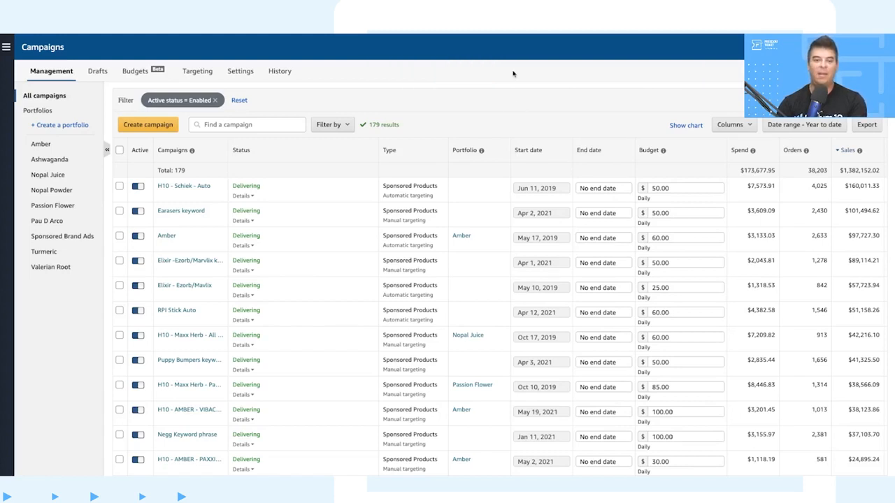
Start another new campaign of the Sponsored Display type
left_click(154, 127)
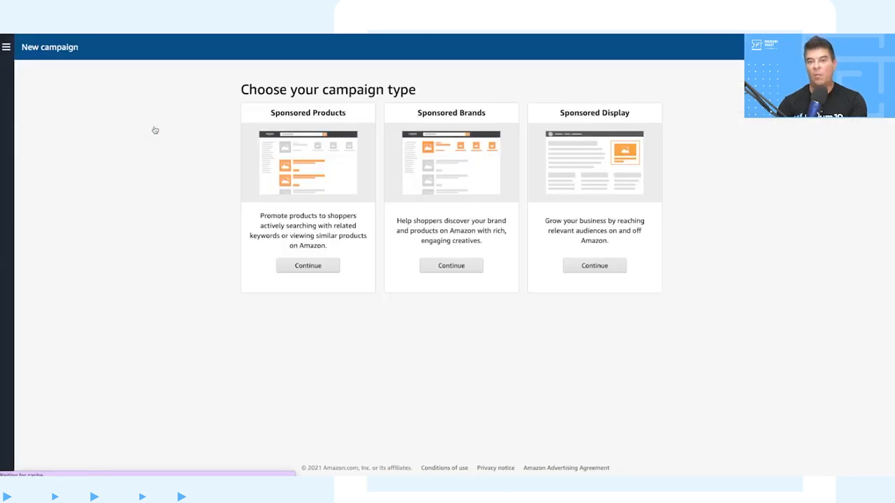
left_click(594, 266)
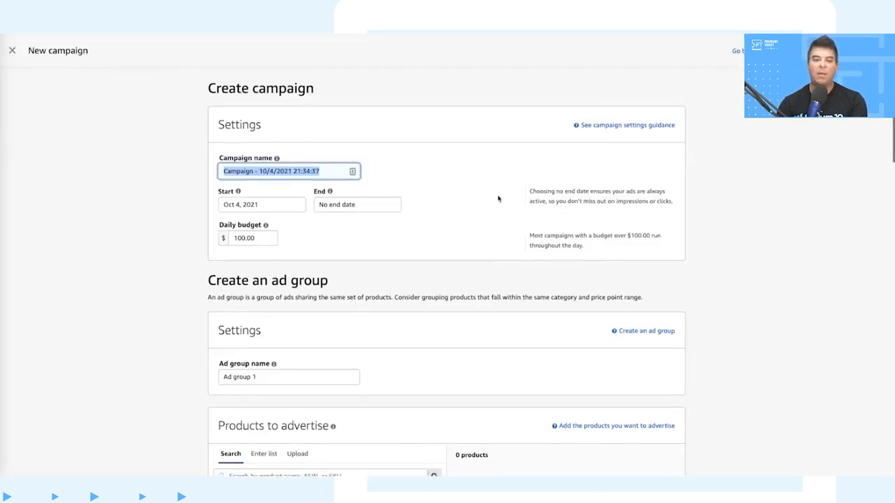
scroll(497, 198, "down", 1)
scroll(372, 205, "down", 3)
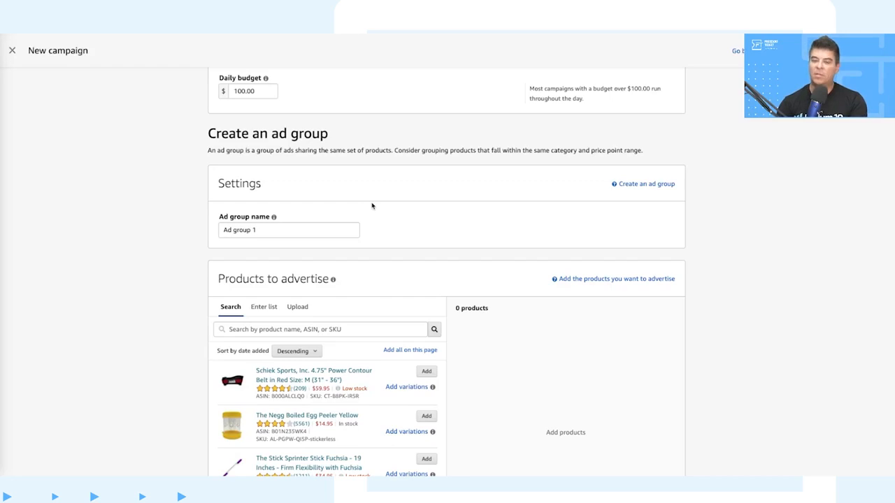
scroll(510, 200, "down", 3)
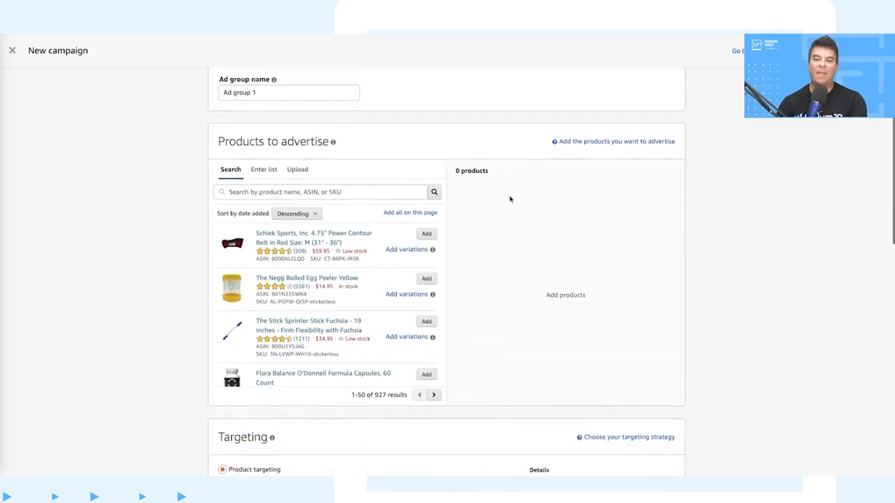
scroll(510, 199, "down", 1)
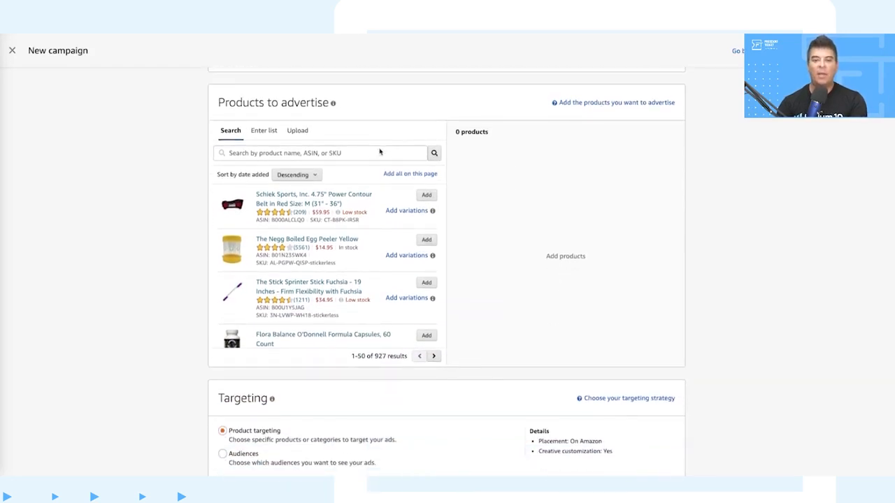
left_click(376, 153)
type("The Gold Standard of Workout Gear")
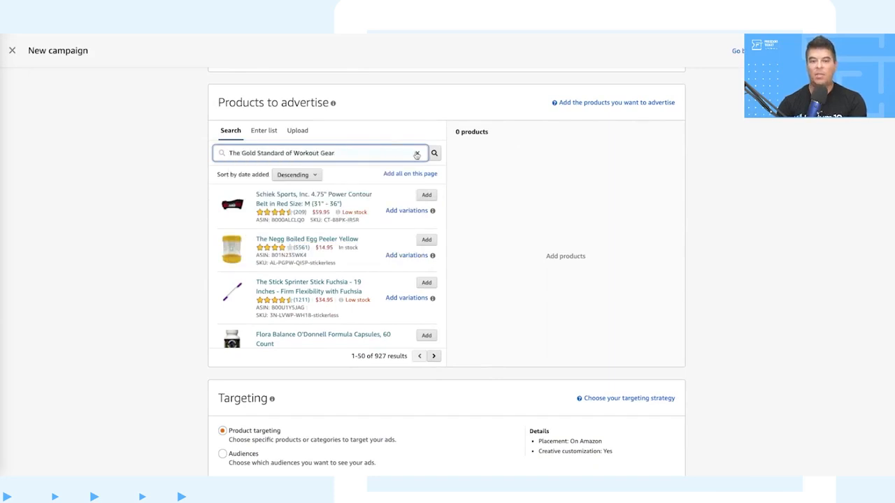
key("ctrl+z")
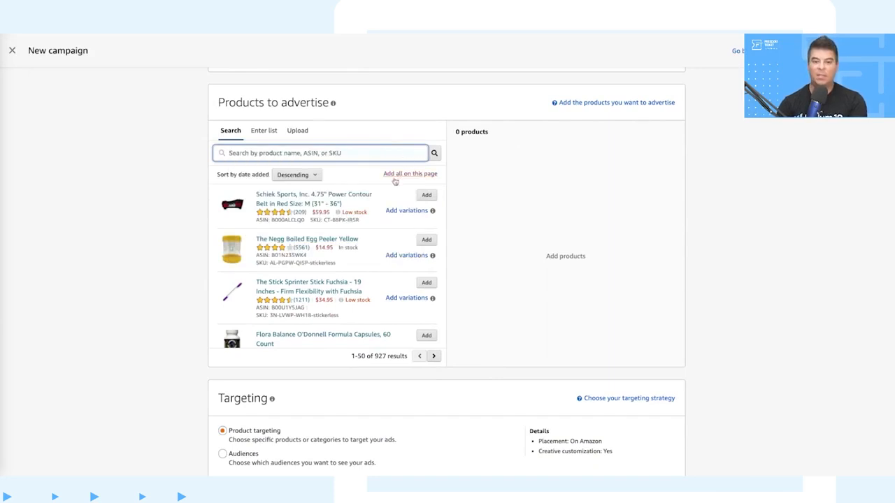
Add the Schiek Sports 4.75" Power Contour Belt in Red, size M (31" - 36"), to the products to advertise
scroll(387, 242, "down", 1)
scroll(385, 238, "up", 1)
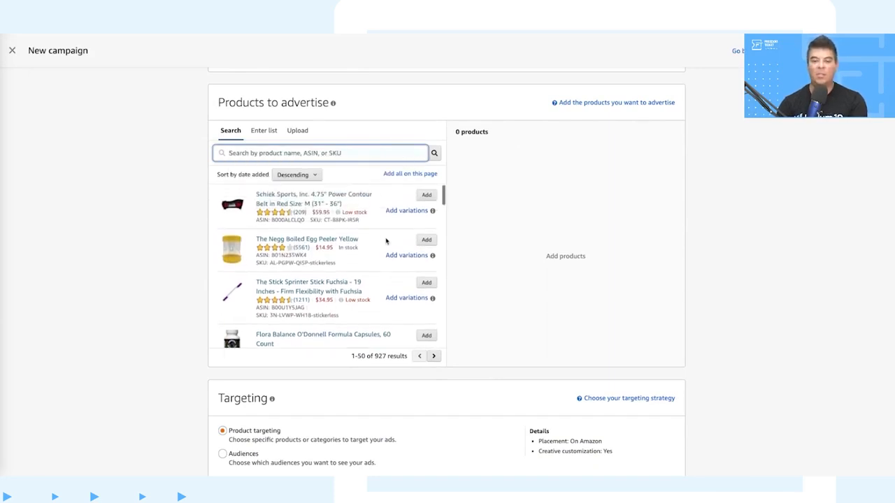
left_click(427, 197)
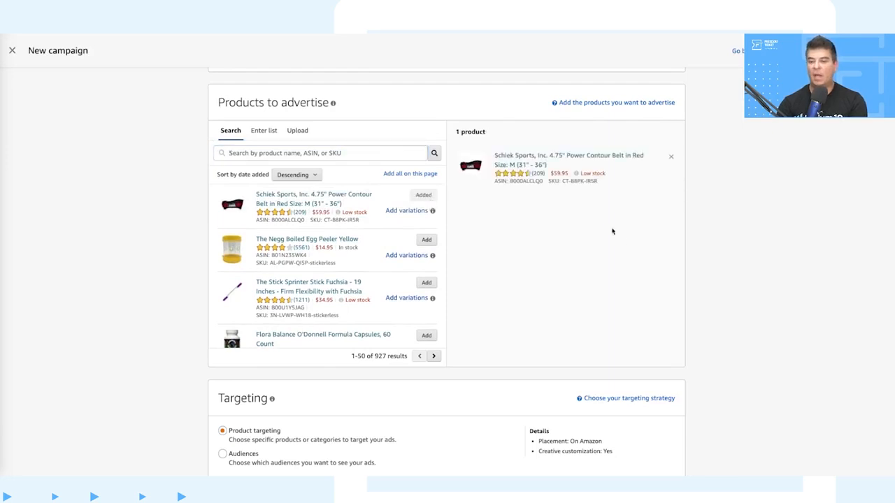
Set the campaign's targeting to Audiences and its bid optimization to Optimize for conversions
scroll(612, 232, "down", 3)
scroll(695, 189, "down", 2)
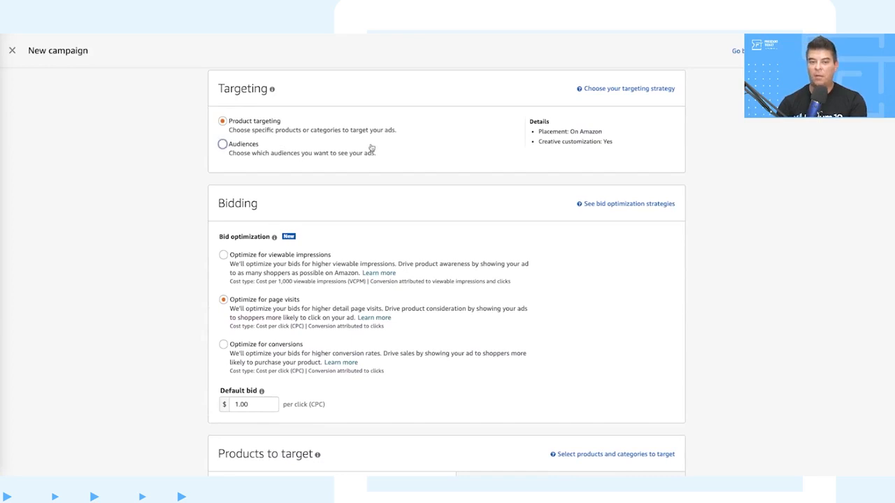
left_click(222, 144)
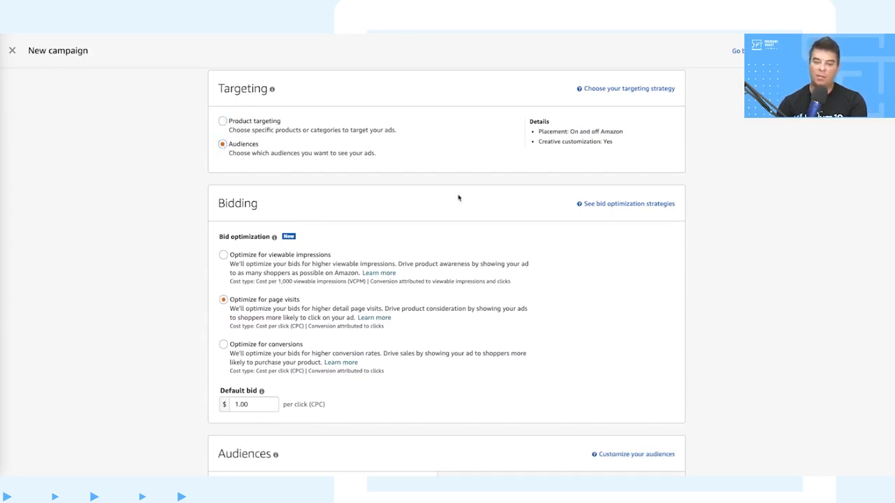
scroll(457, 197, "down", 1)
scroll(557, 278, "down", 1)
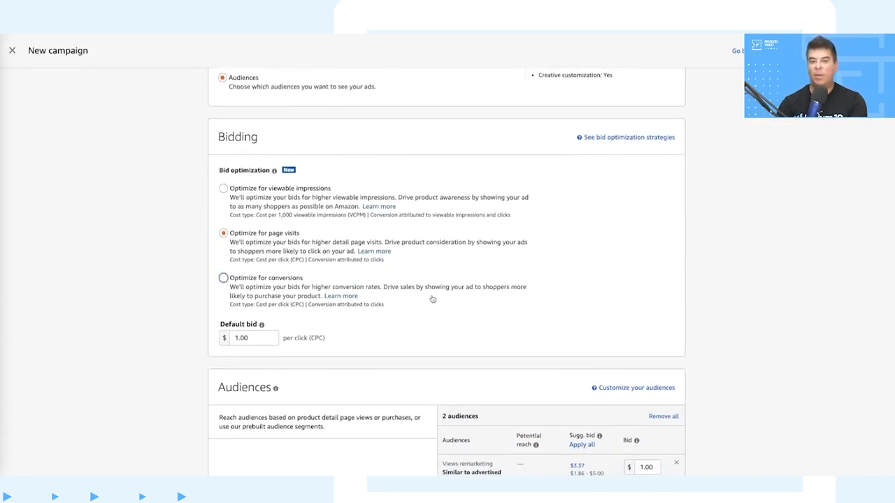
left_click(223, 278)
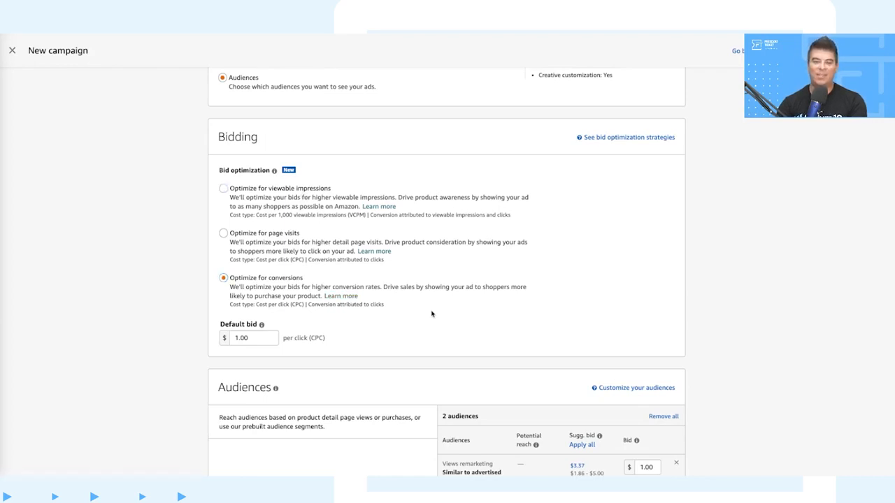
Examine the suggested Views remarketing segments and audience categories with their suggested bids, and return to the audience type overview
scroll(431, 312, "down", 3)
scroll(355, 193, "down", 1)
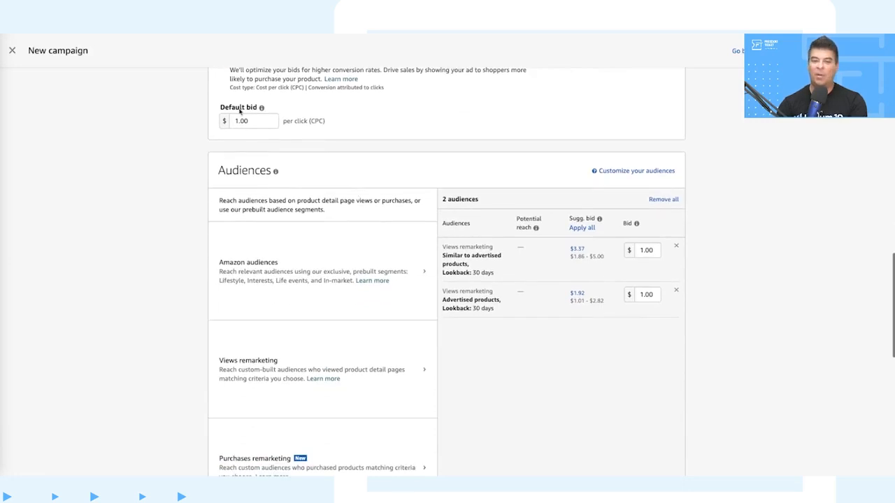
scroll(417, 109, "down", 1)
scroll(417, 109, "down", 1)
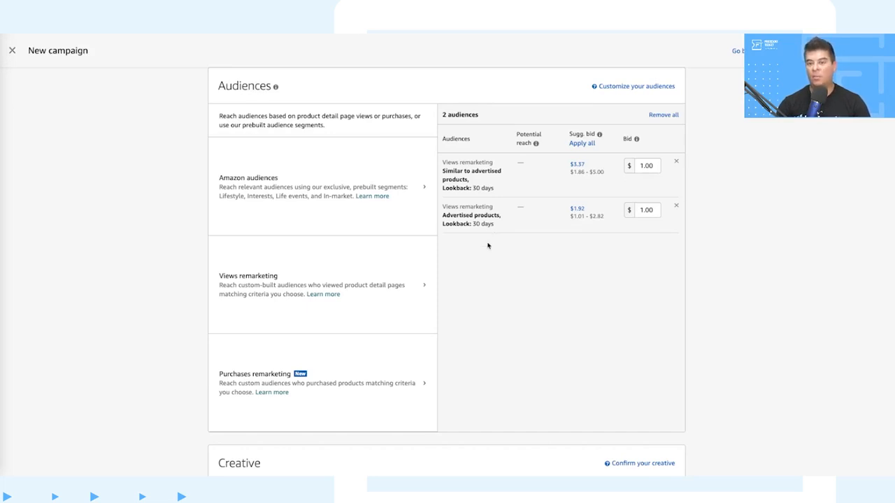
left_click(364, 293)
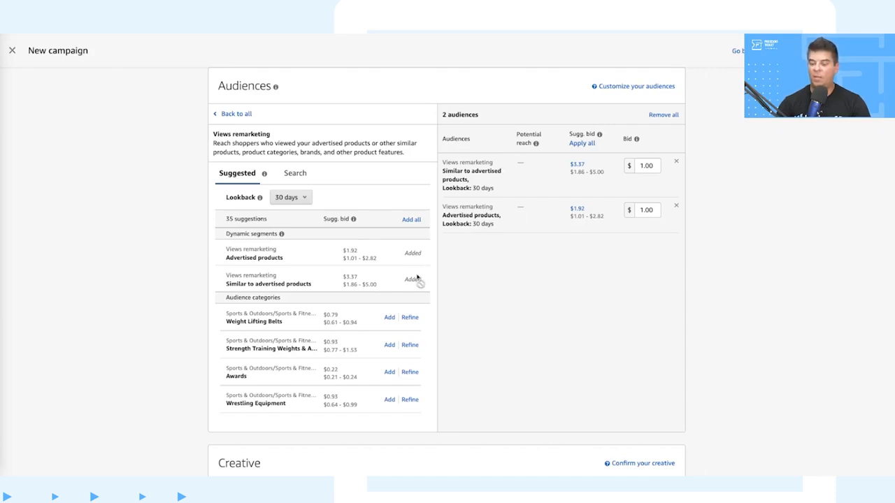
scroll(406, 265, "down", 1)
scroll(407, 266, "up", 1)
scroll(407, 265, "down", 1)
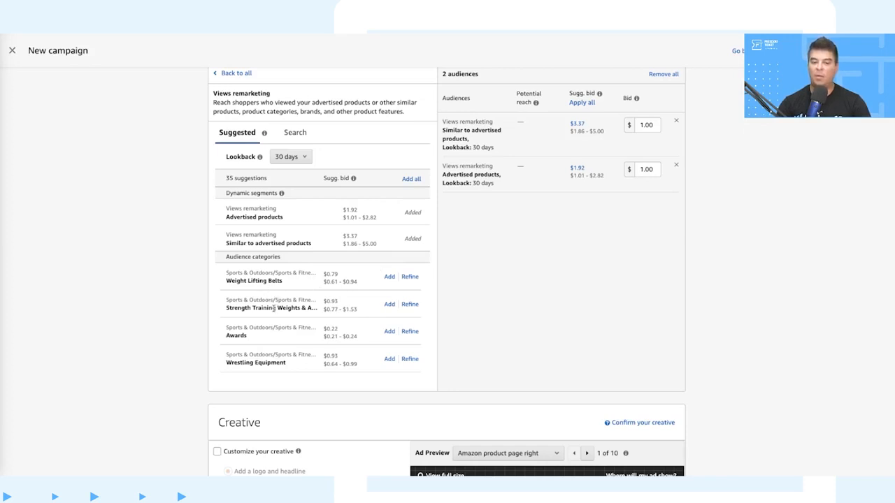
scroll(294, 301, "down", 3)
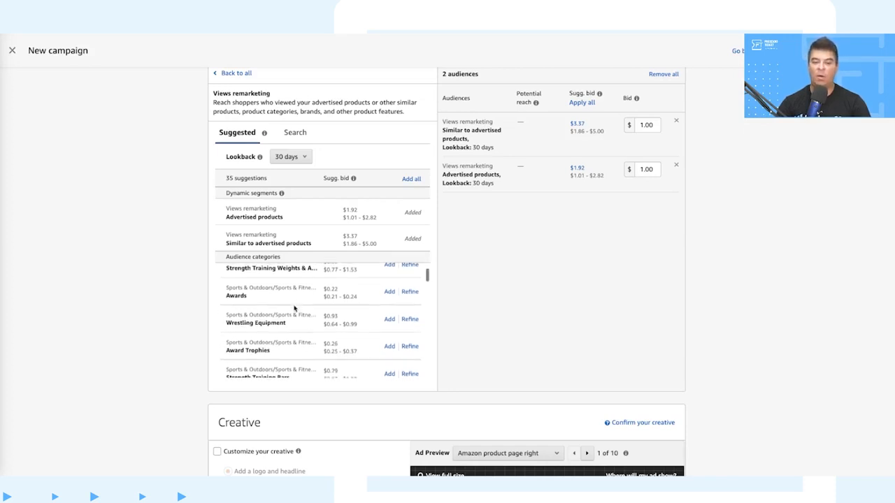
scroll(294, 309, "down", 1)
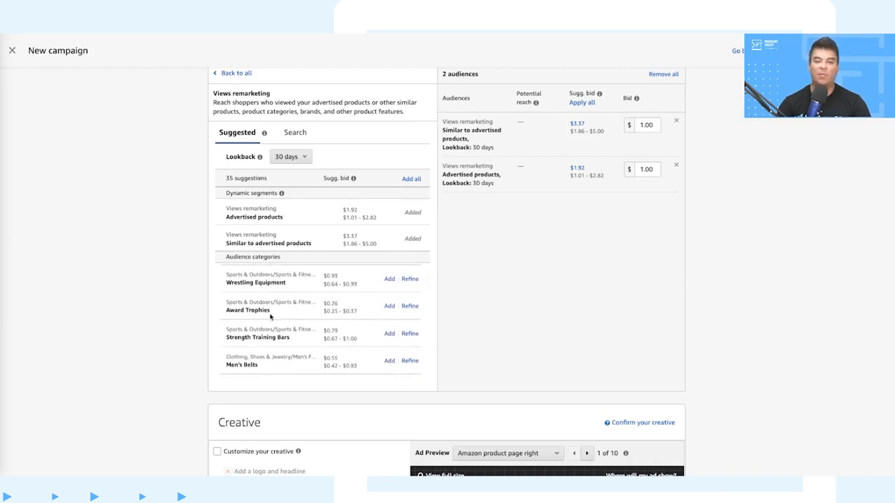
scroll(280, 309, "down", 3)
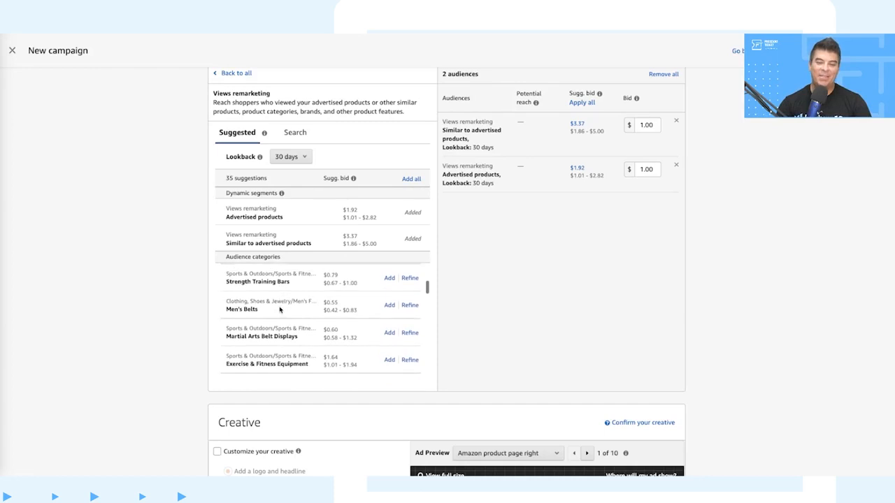
scroll(279, 310, "down", 1)
scroll(287, 309, "down", 1)
scroll(288, 308, "down", 1)
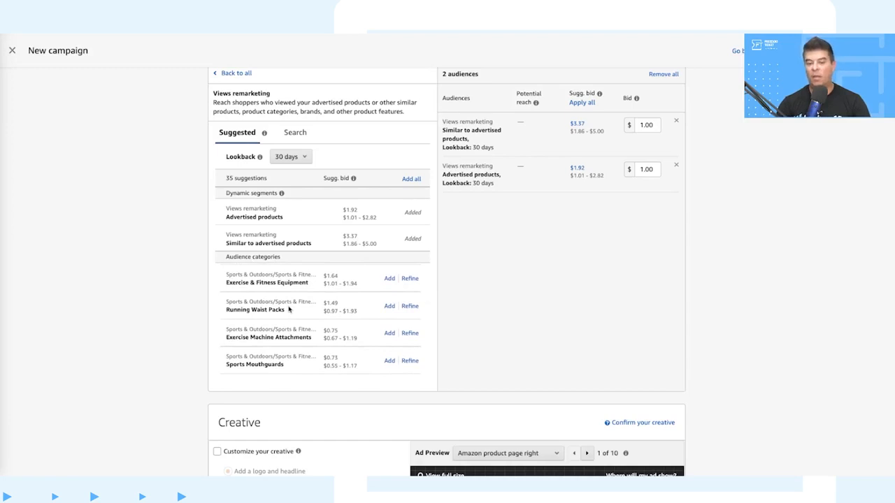
scroll(289, 309, "down", 2)
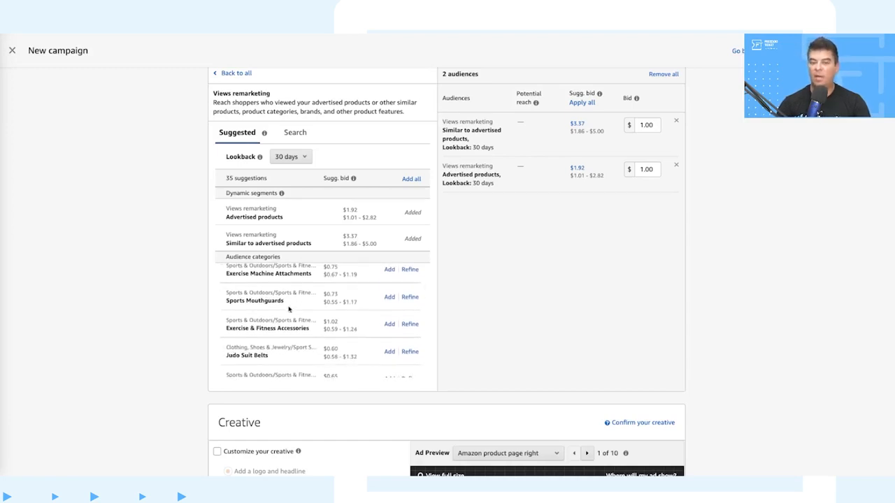
scroll(289, 308, "up", 5)
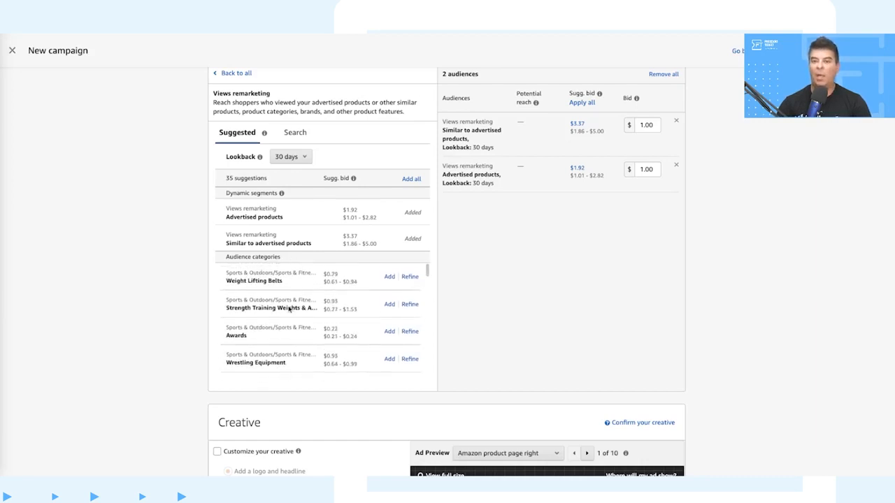
scroll(315, 305, "up", 1)
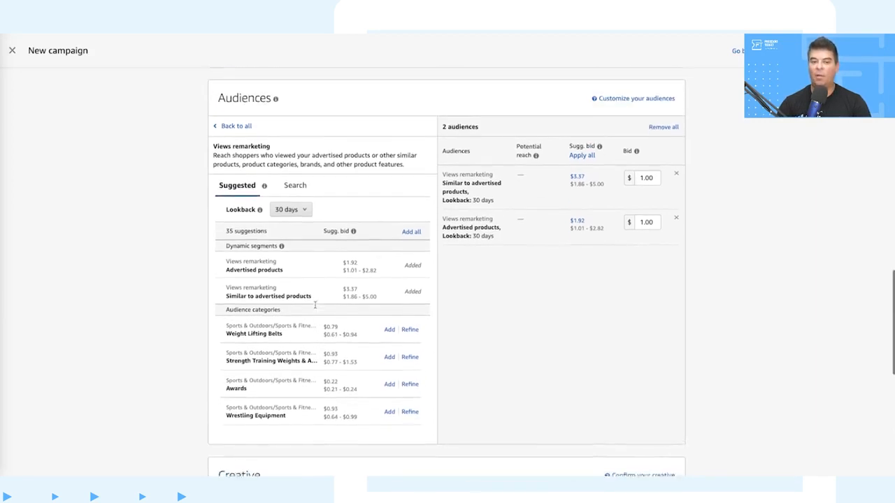
left_click(237, 144)
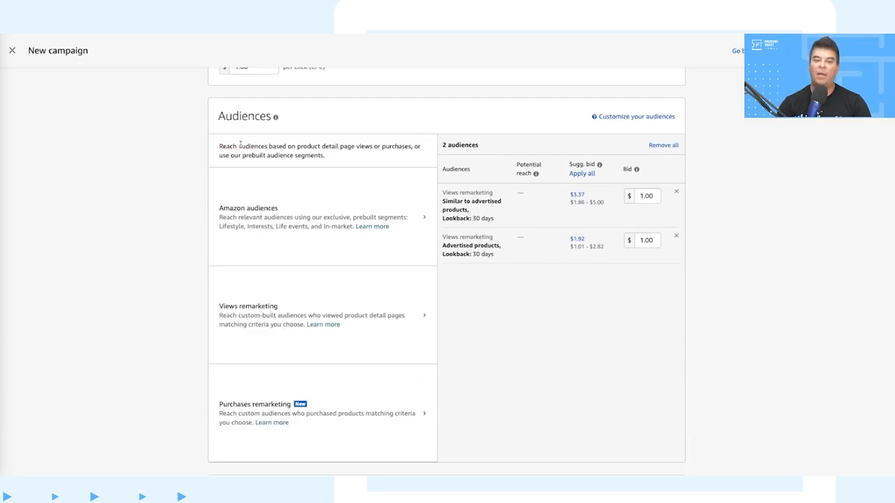
View the Amazon audiences segment groups, such as Lifestyle, Interests, Life events and In-market, and return to the audience type overview
scroll(312, 282, "down", 1)
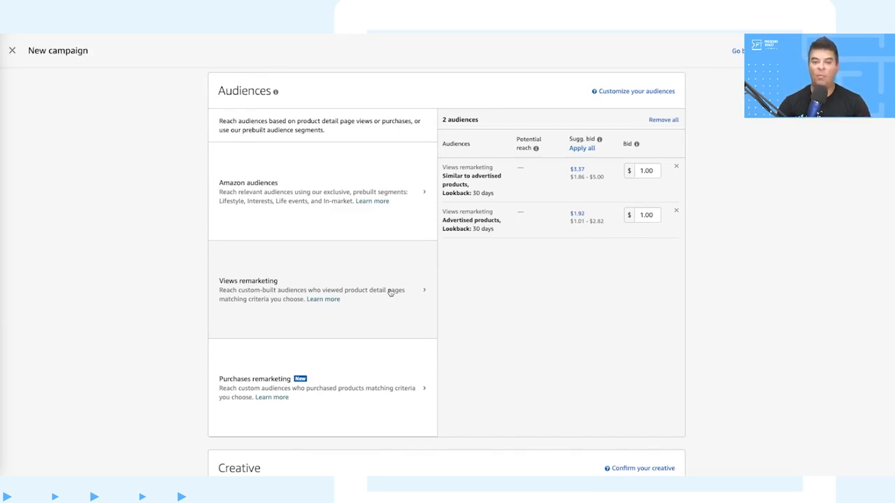
left_click(342, 202)
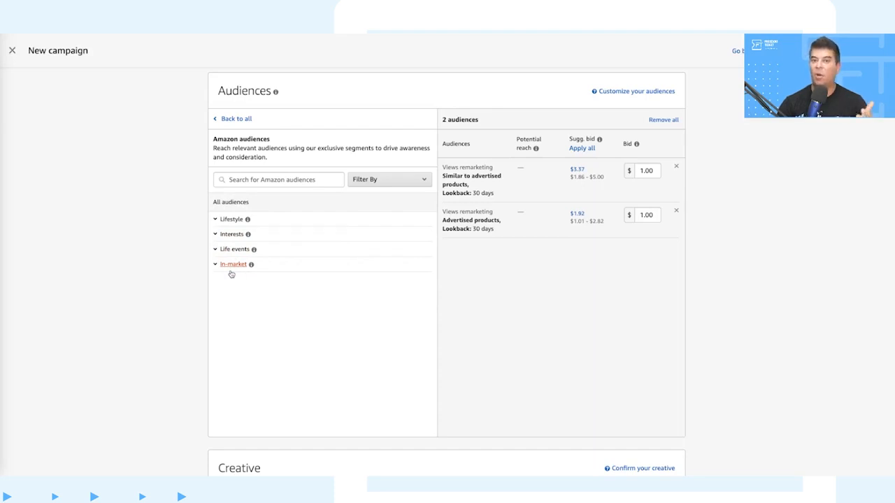
left_click(223, 121)
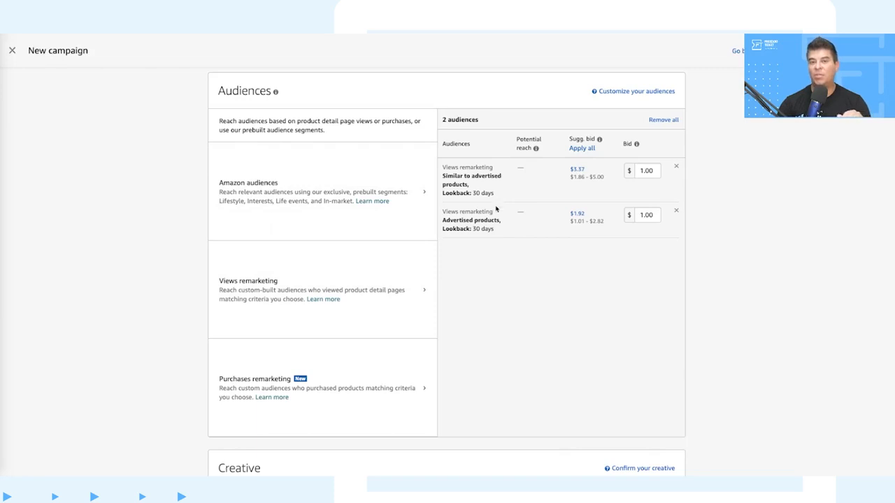
Customize the creative with the brand logo and the headline "The Gold Standard of Workout Gear"
scroll(497, 258, "down", 1)
scroll(498, 258, "down", 3)
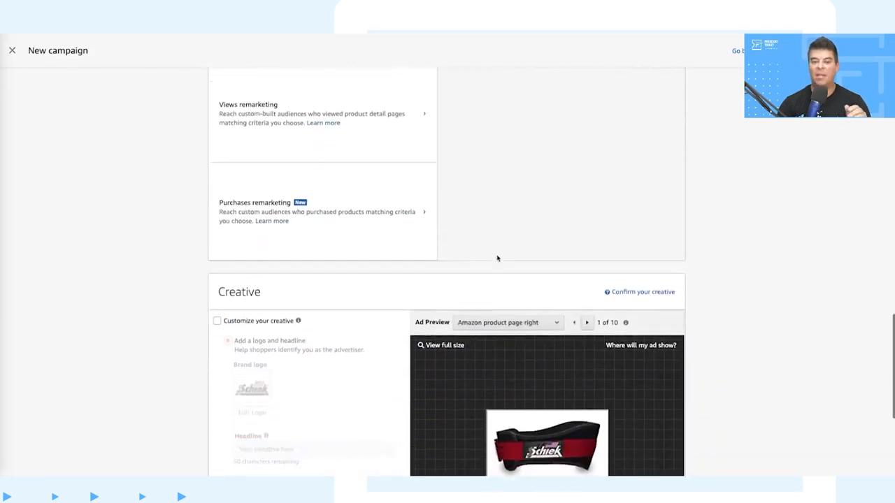
scroll(497, 258, "down", 1)
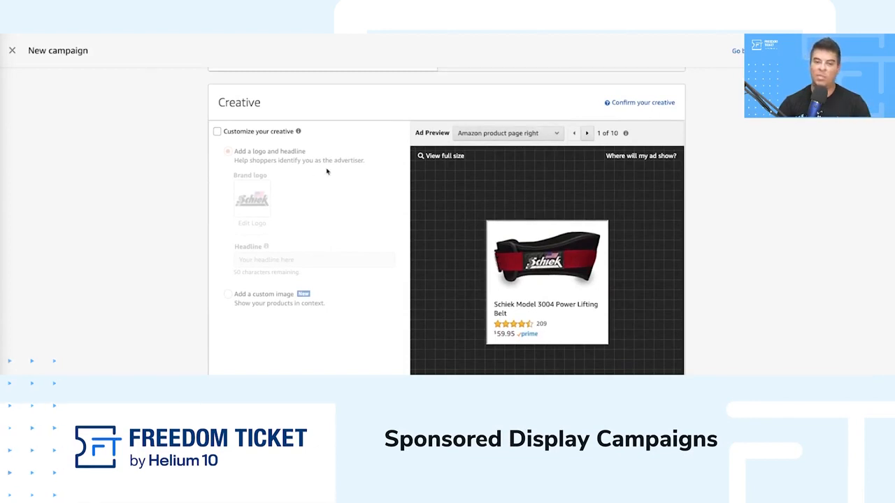
left_click(217, 133)
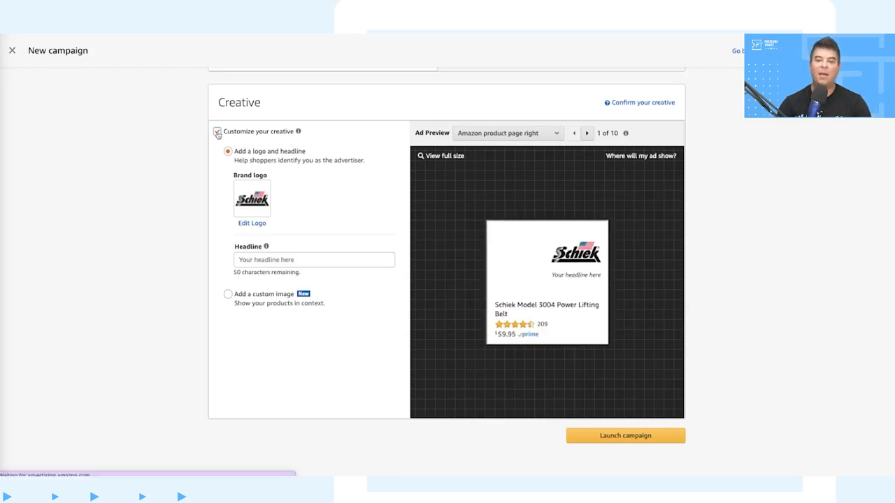
left_click(320, 259)
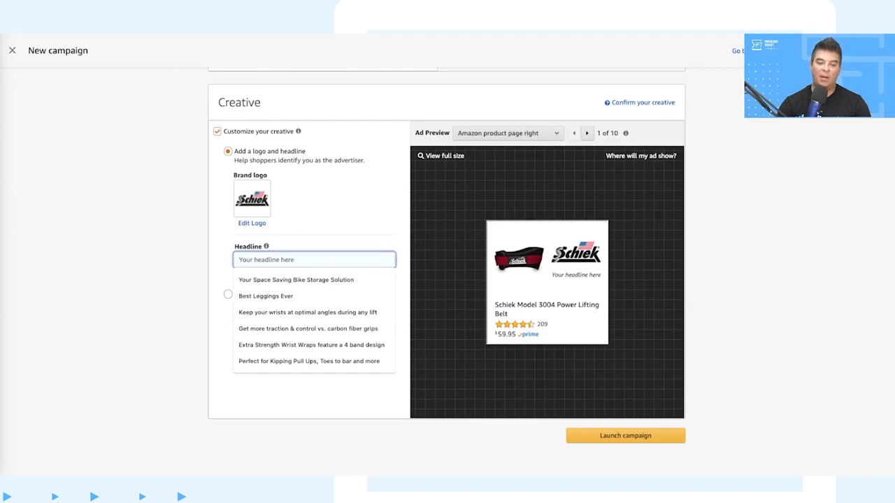
key("Escape")
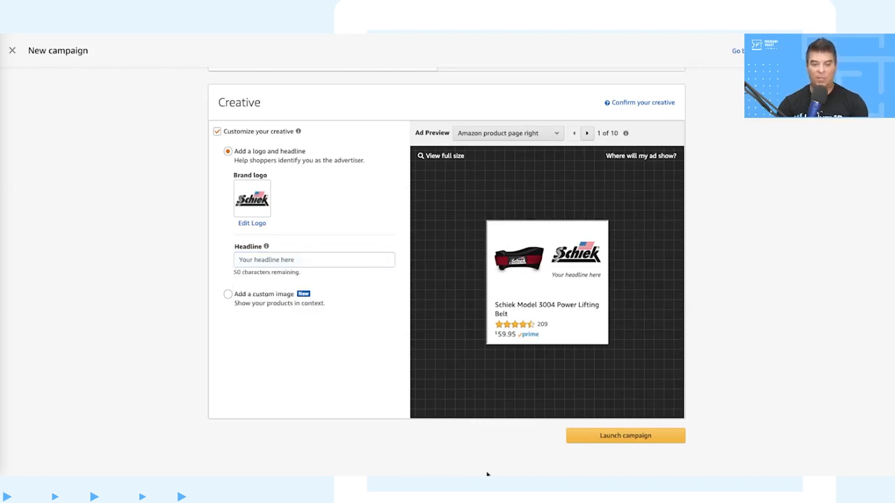
left_click(365, 264)
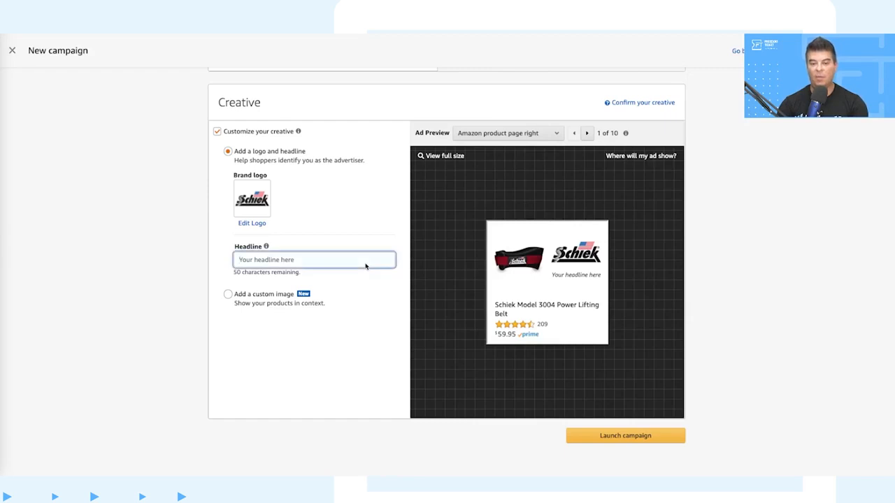
type("The Gold Standard of Workout Gear")
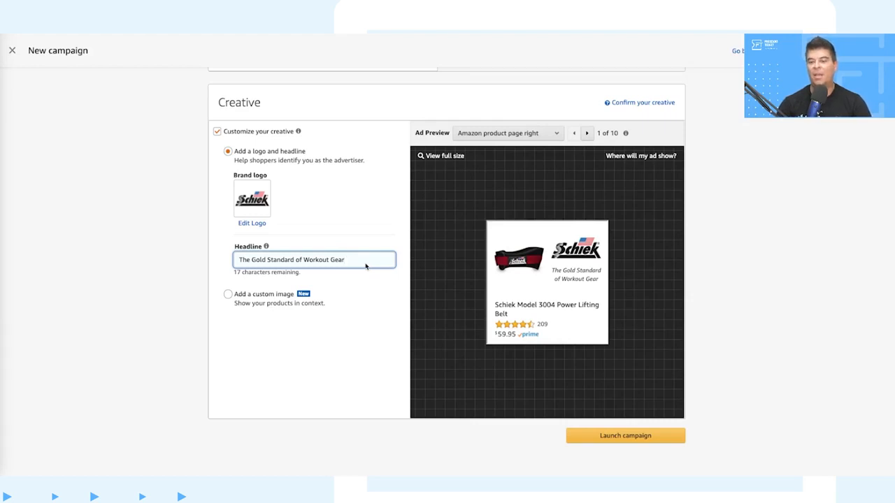
Leave the new campaign, discard its changes without requesting a call, and dismiss the dictionary pop-up
left_click(763, 51)
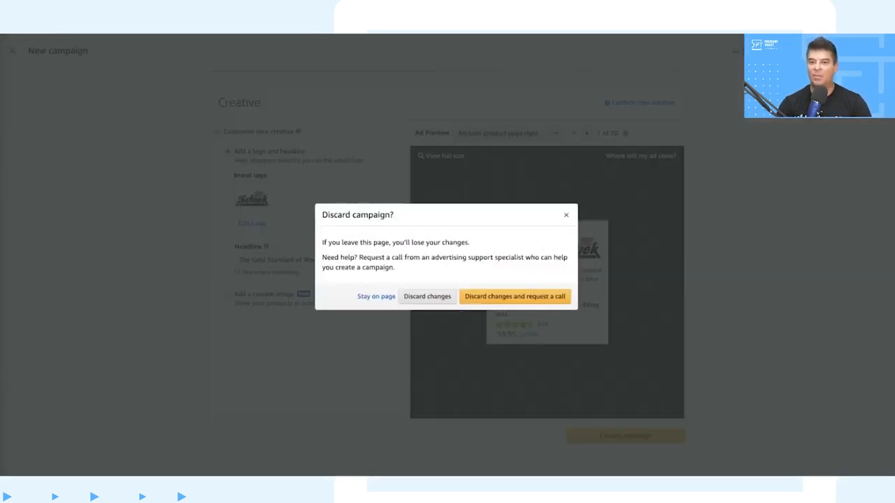
left_click(435, 298)
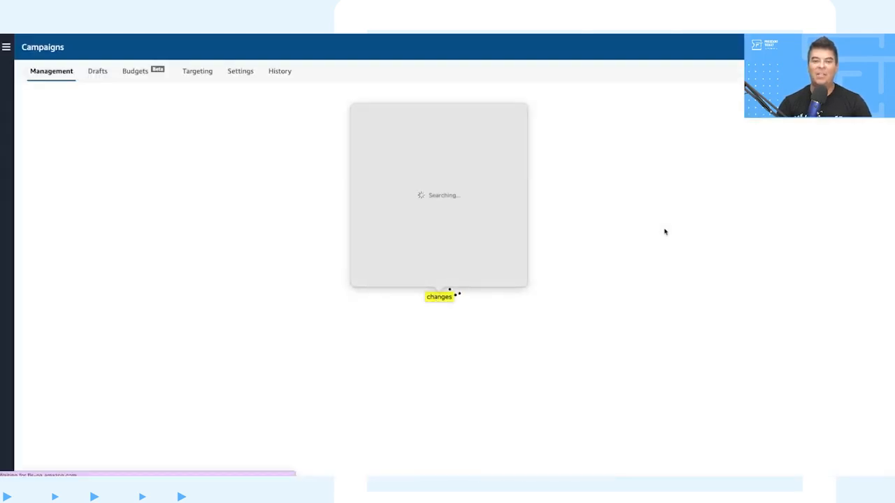
left_click(557, 114)
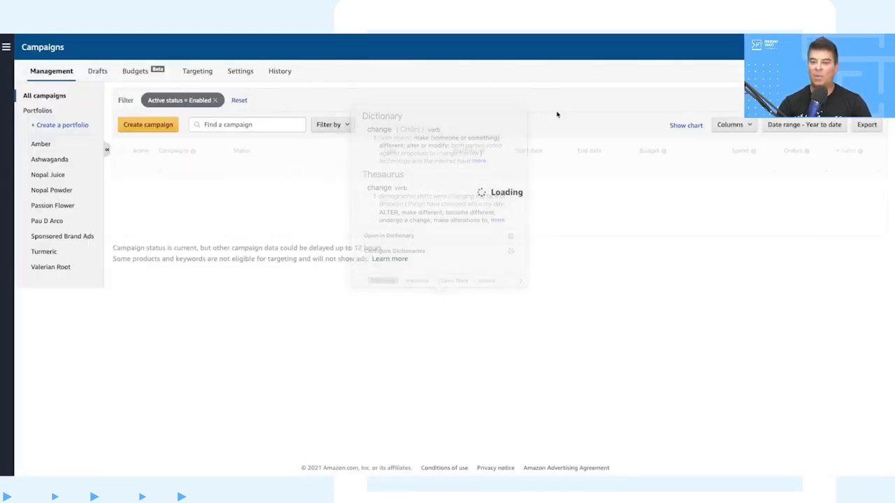